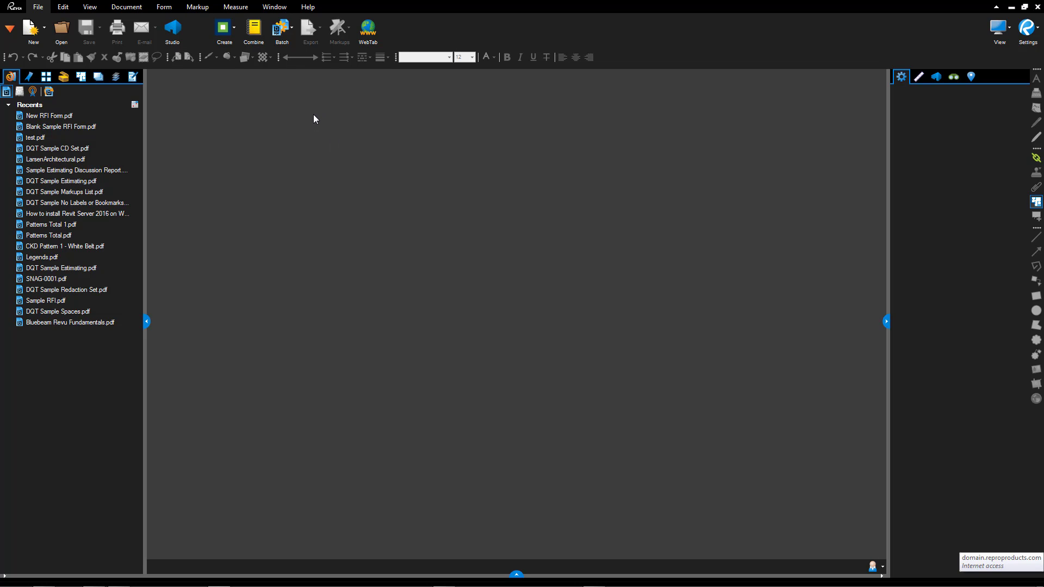
click(292, 28)
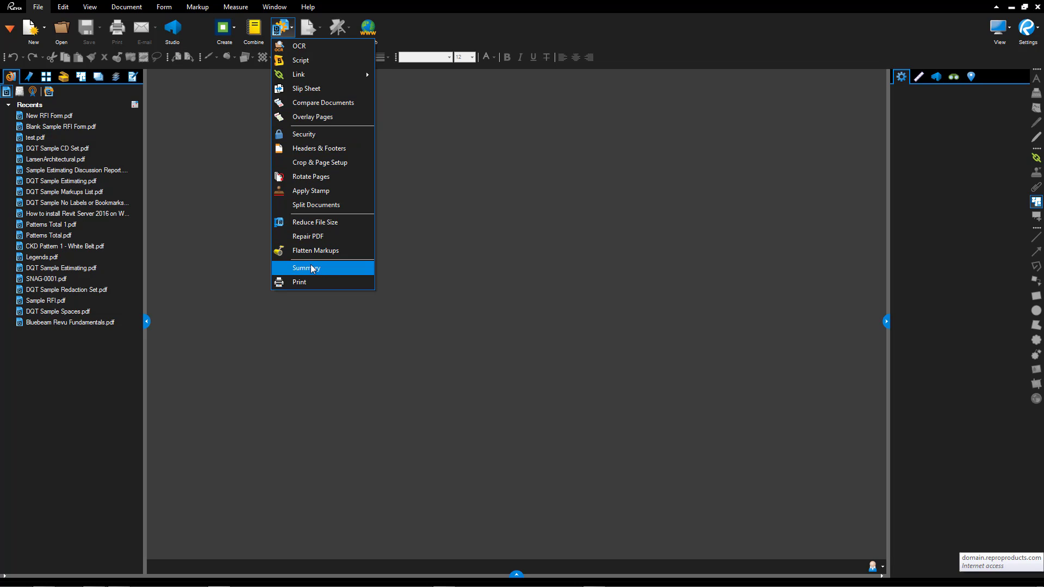
click(451, 148)
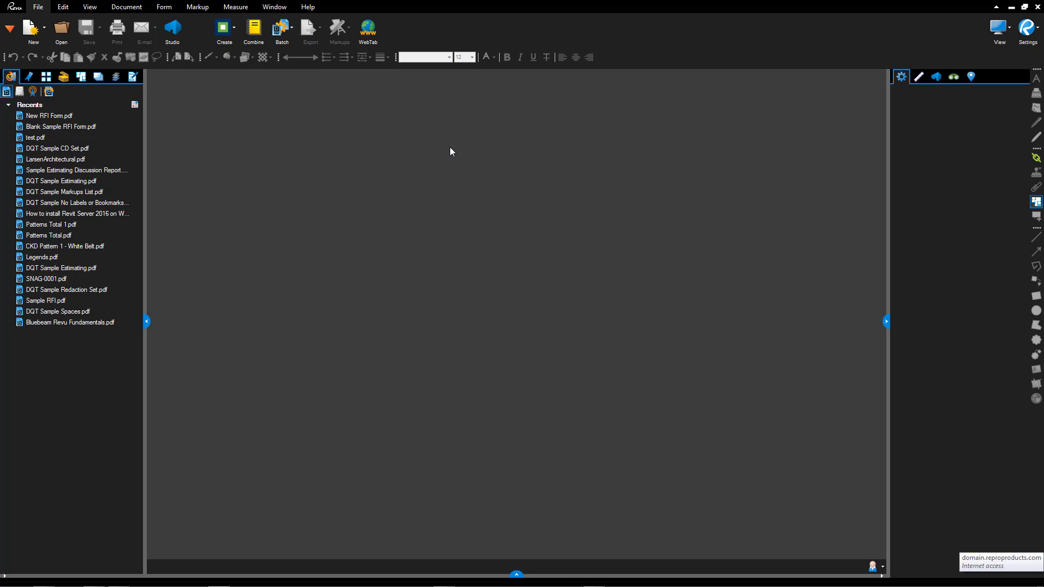
Start a Compare Documents comparison
click(132, 10)
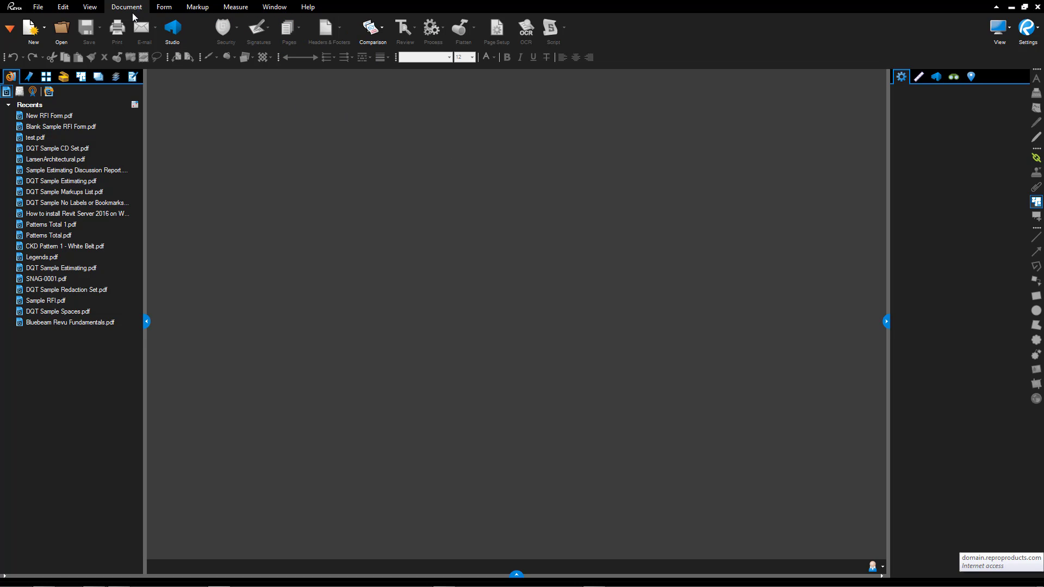
click(384, 32)
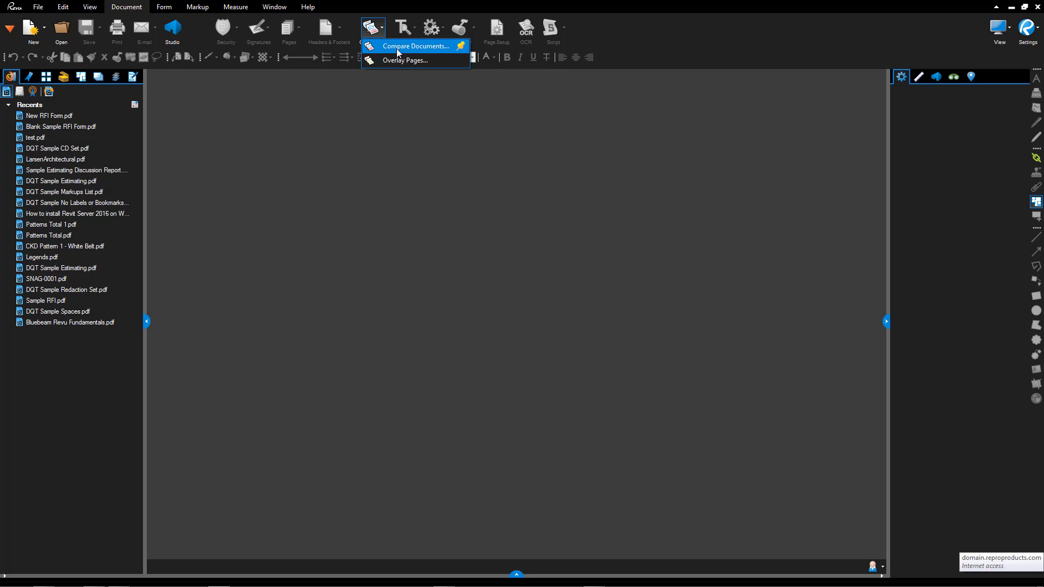
click(137, 9)
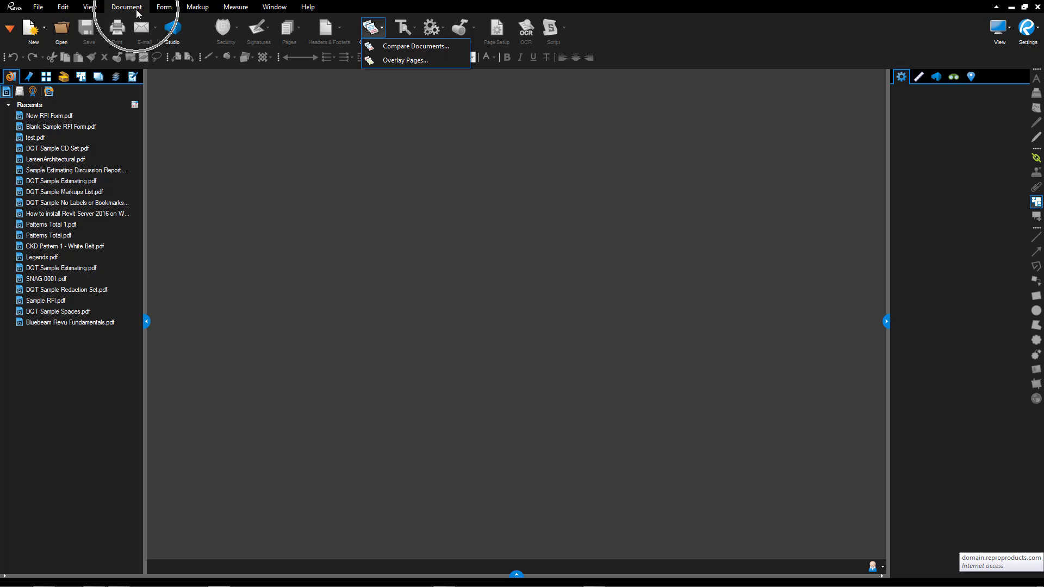
click(377, 31)
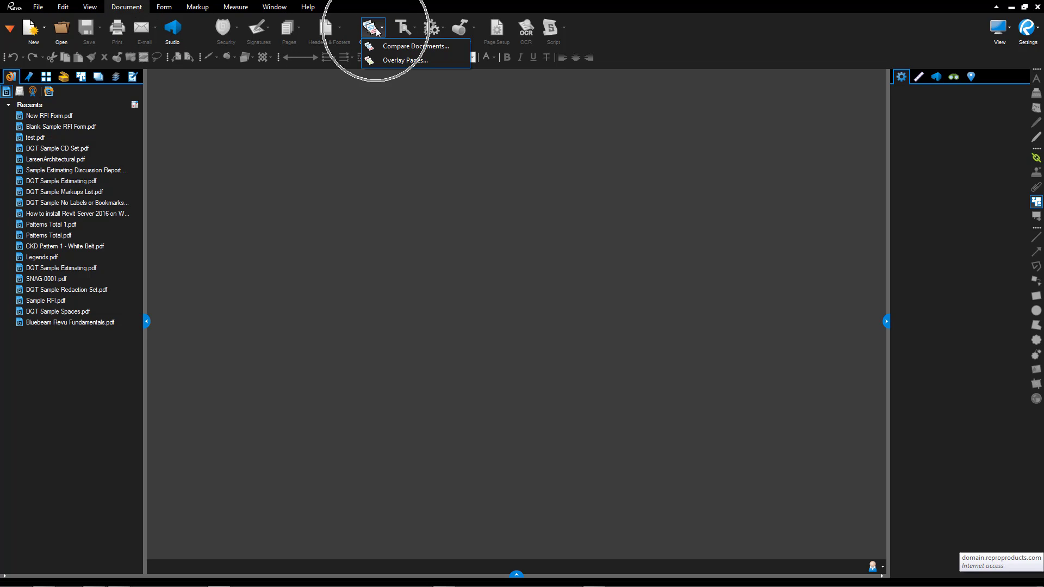
click(400, 45)
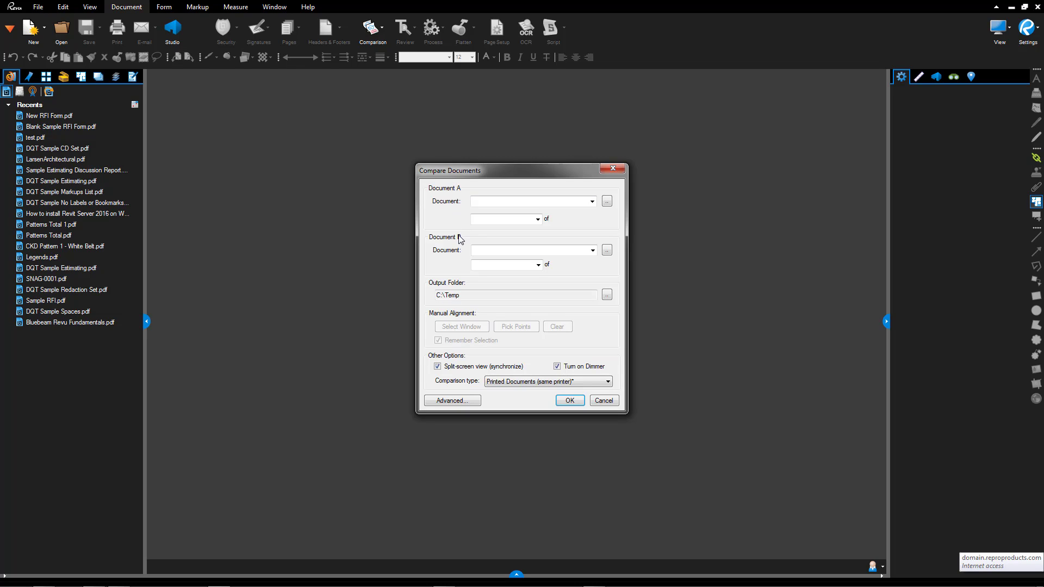
Set Document A to A103.pdf from drive F:, Bluebeam Revu\Bluebeam Revu Demos\Revu 2015\Sample Compare Documents\Original Set
click(607, 204)
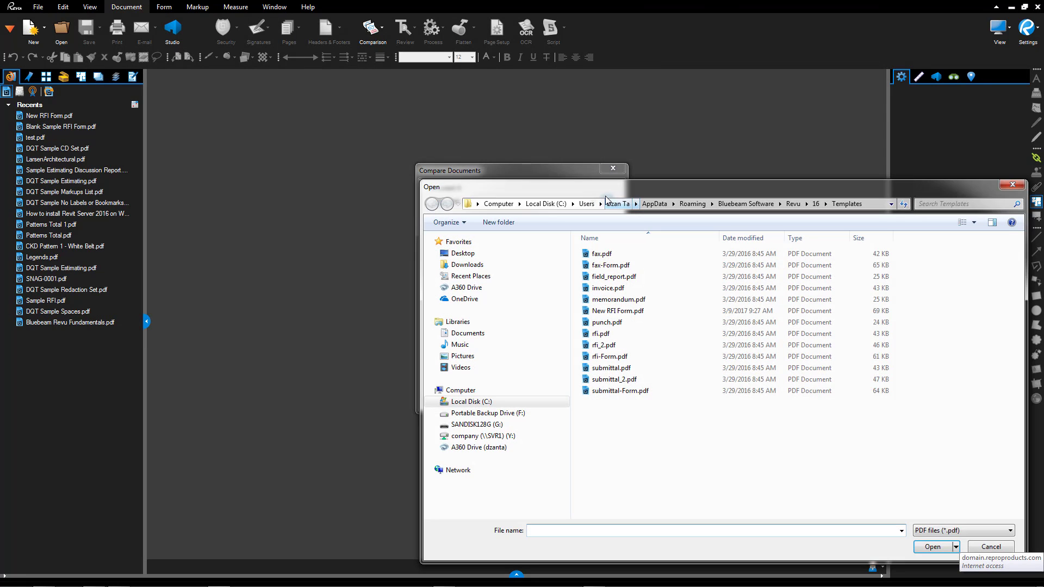
drag(749, 184, 578, 124)
click(321, 354)
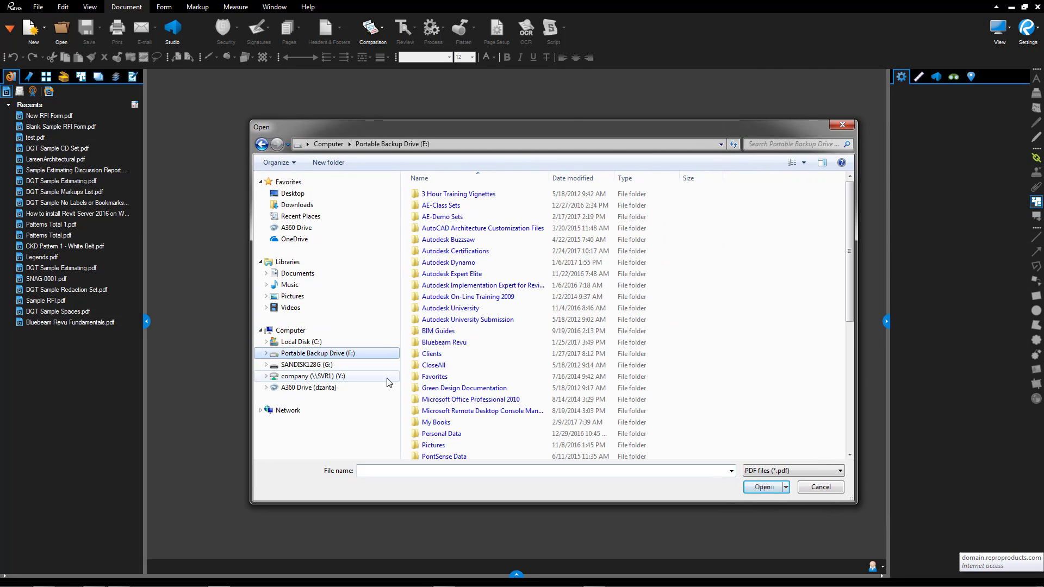
double_click(466, 344)
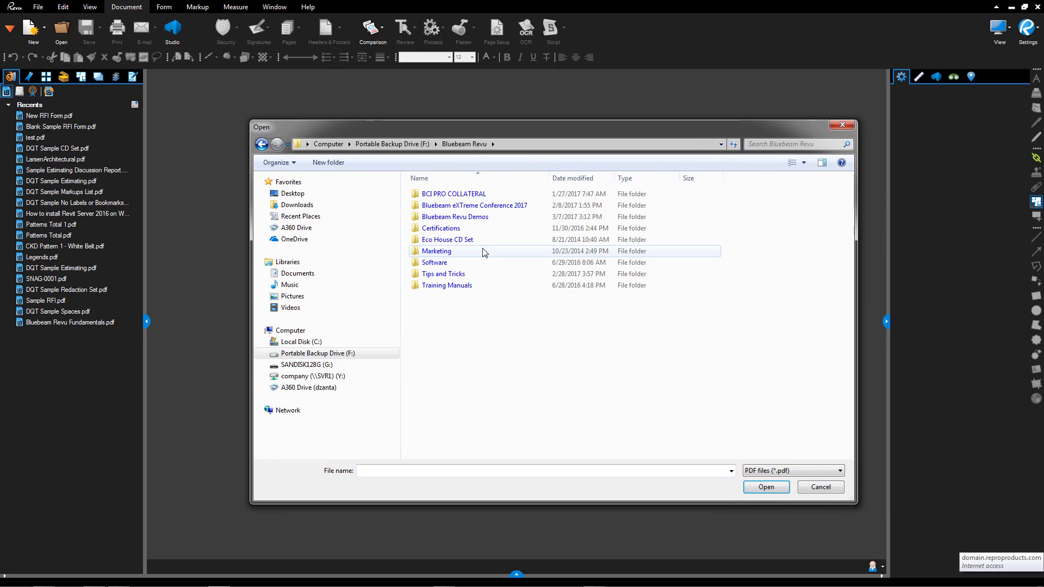
click(473, 218)
double_click(473, 217)
double_click(465, 207)
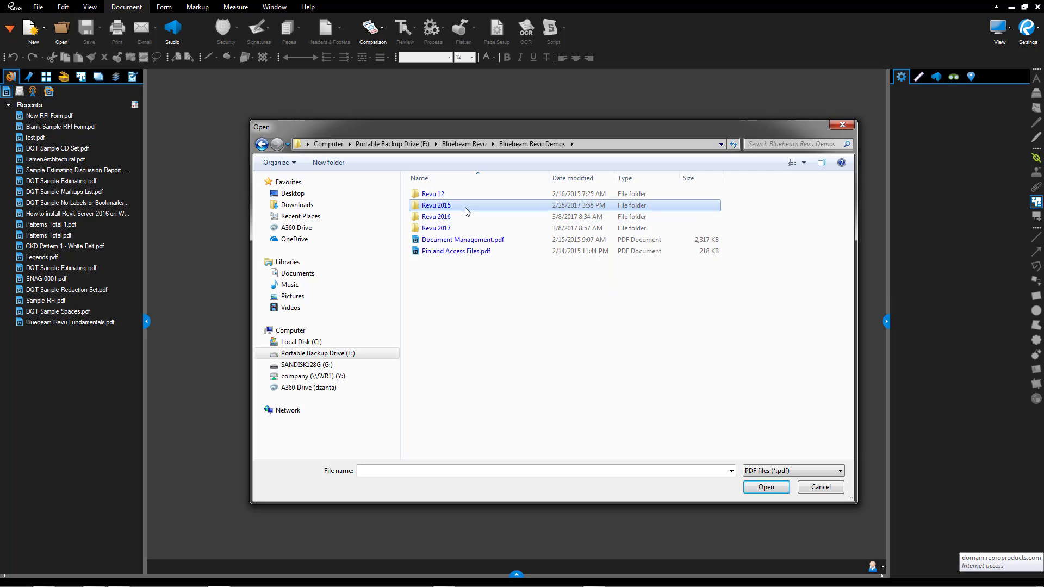
double_click(469, 287)
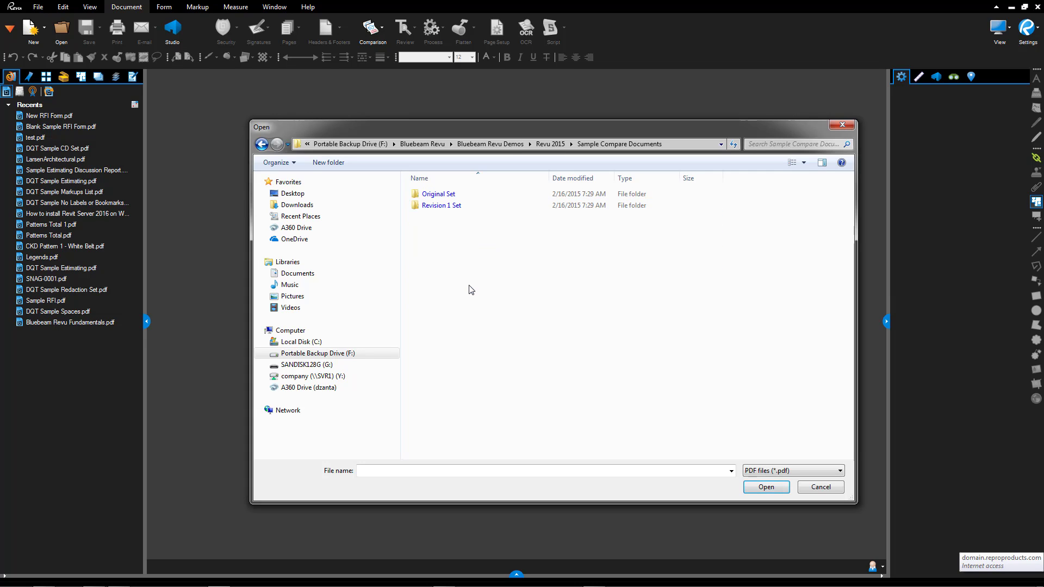
double_click(451, 196)
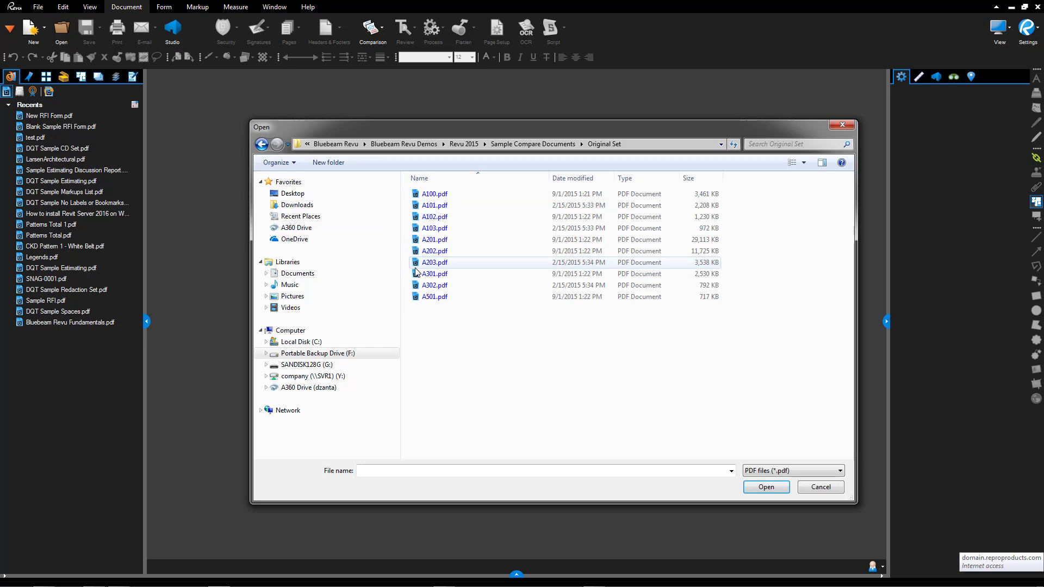
click(432, 229)
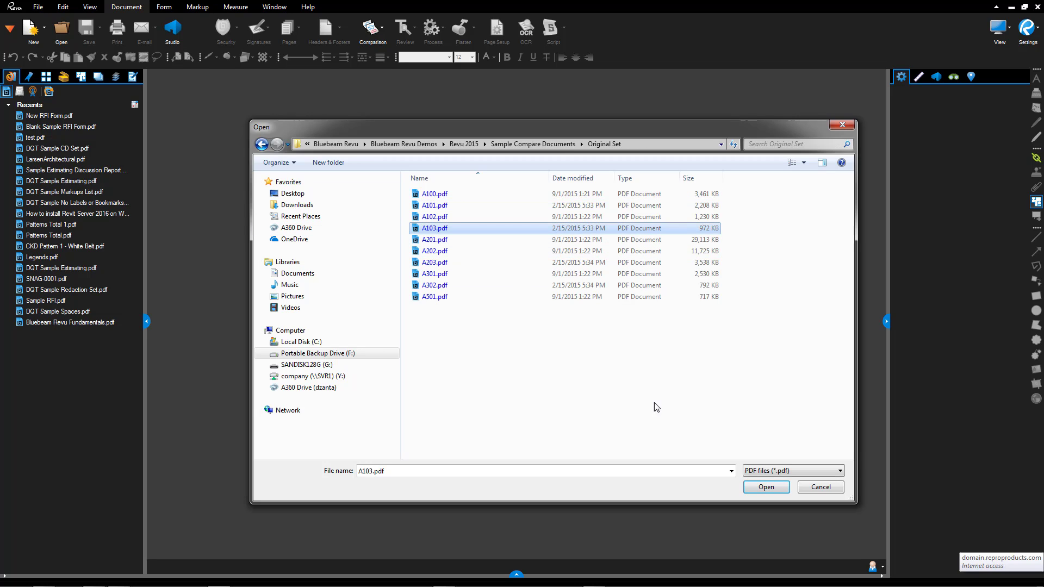
click(759, 488)
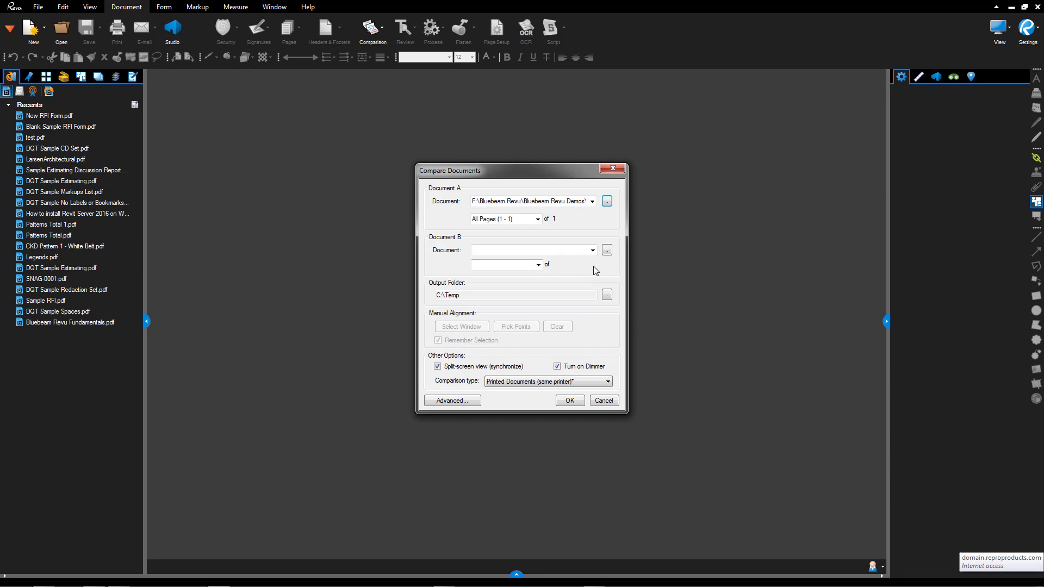
Set Document B to A103.pdf from the Revision 1 Set folder in Sample Compare Documents
click(607, 251)
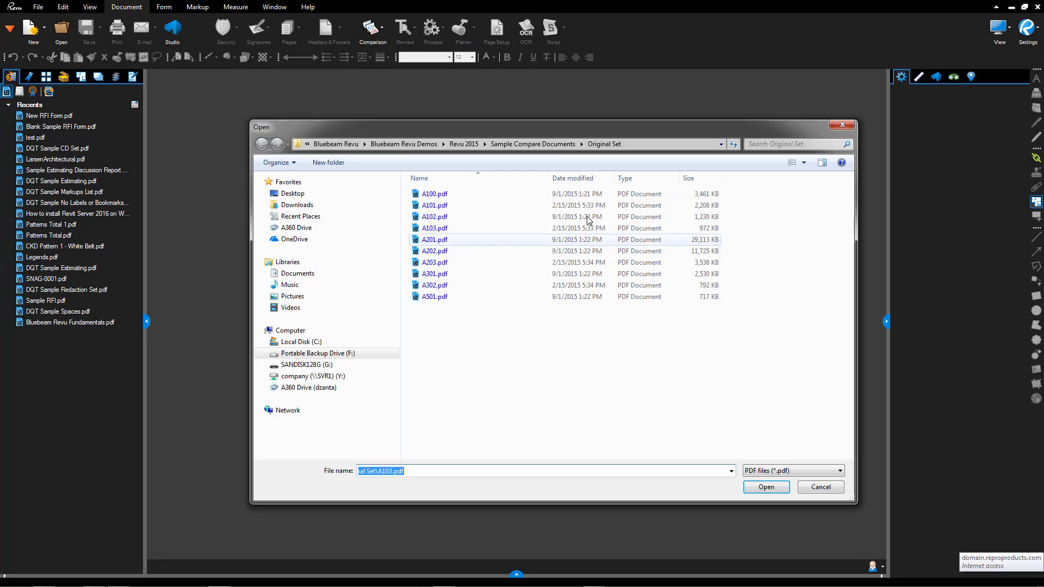
click(555, 145)
double_click(443, 206)
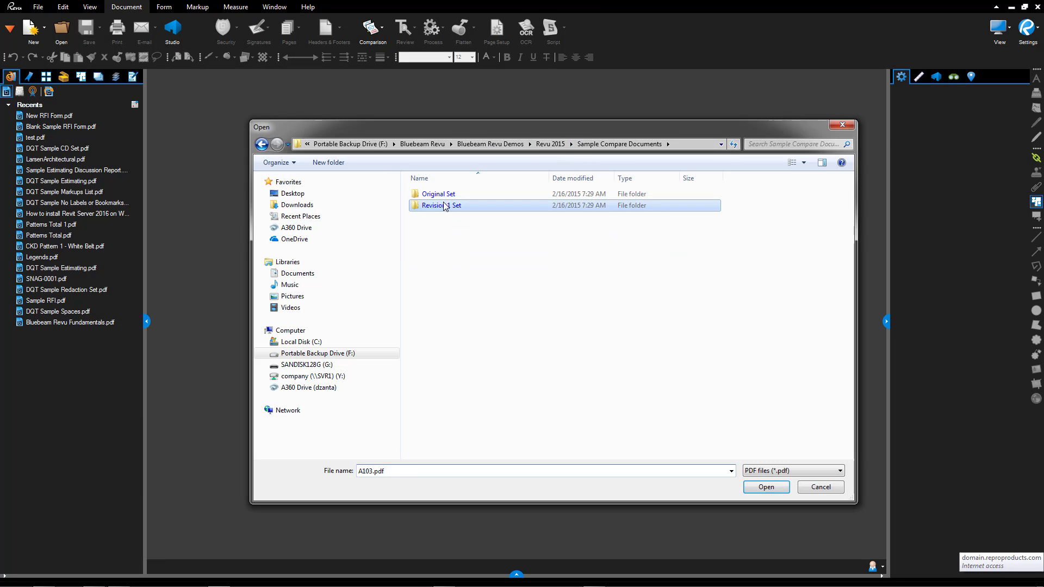
click(767, 488)
Review the advanced comparison options, accept them as they are, and run the comparison
click(564, 294)
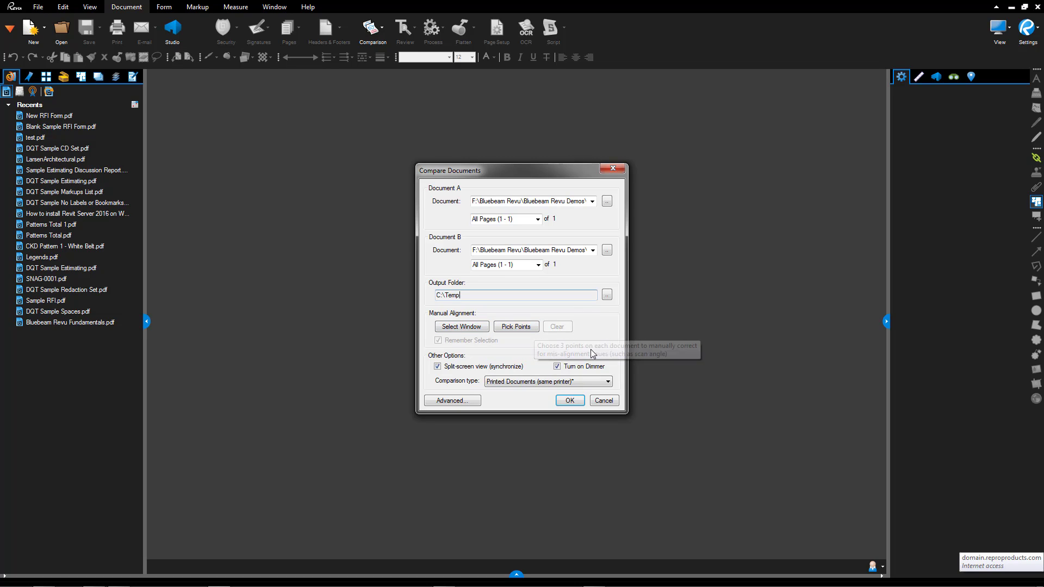
click(455, 402)
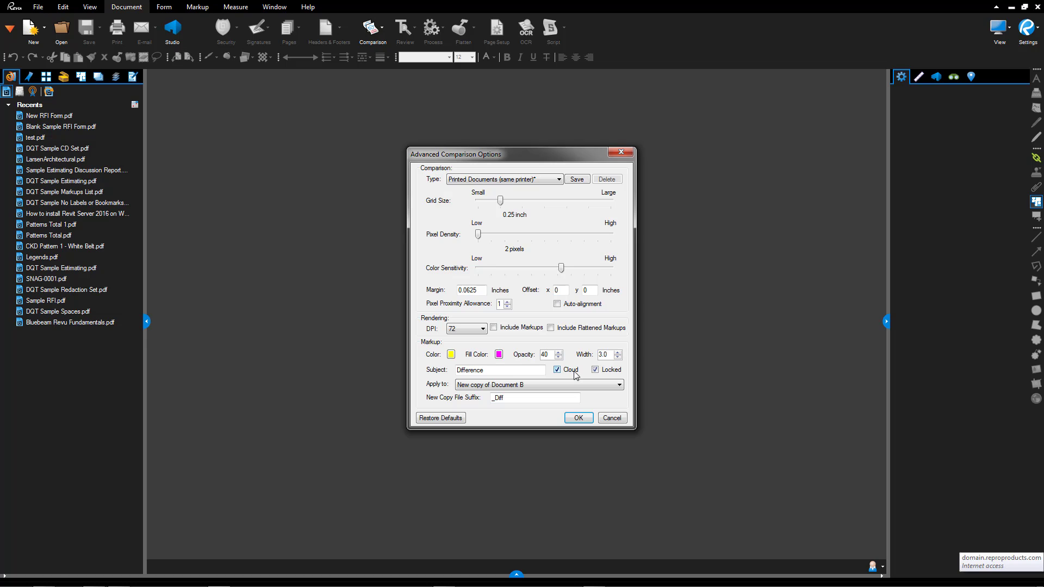
click(585, 420)
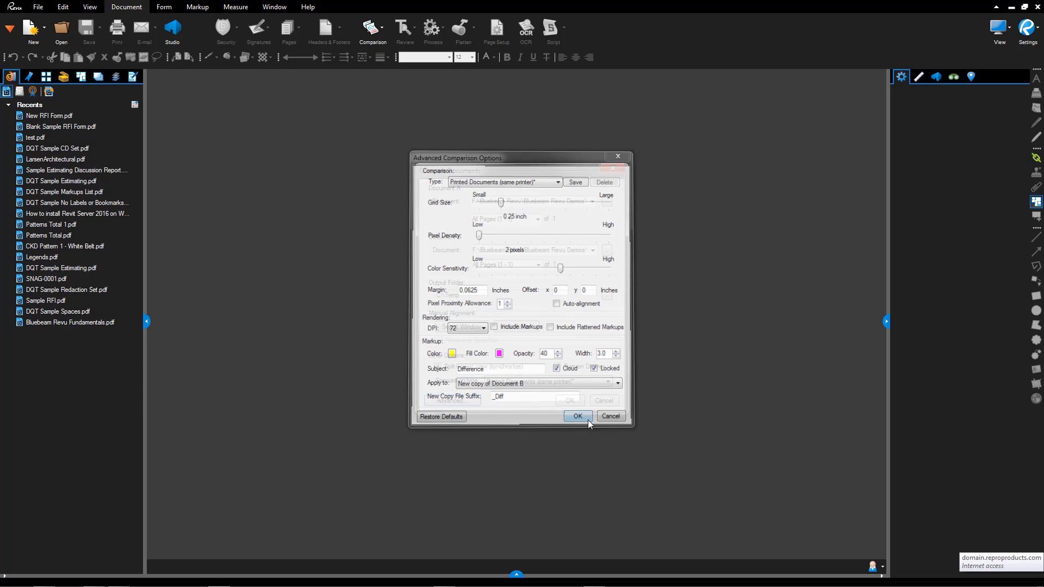
click(571, 401)
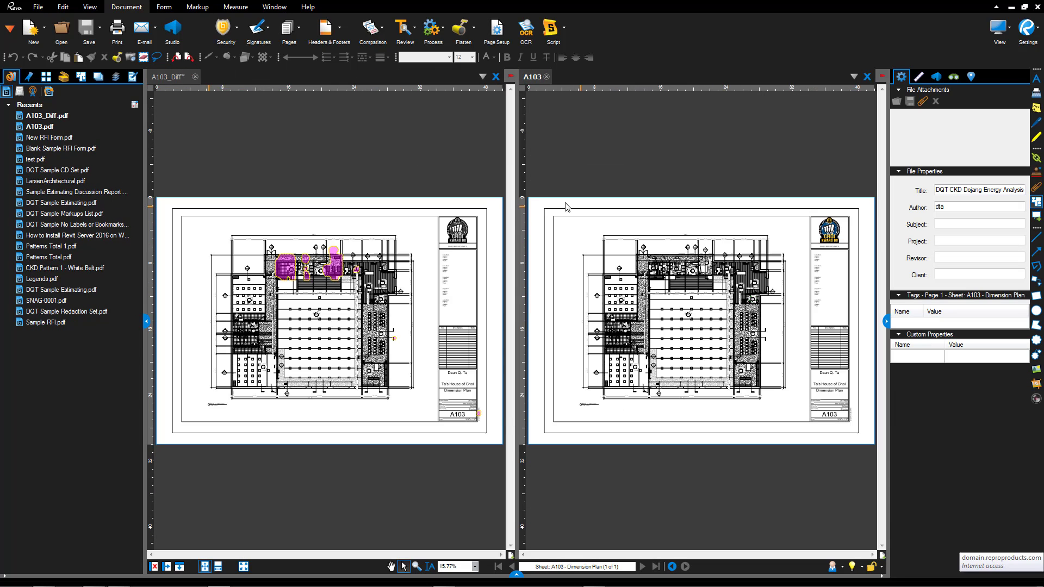
Examine each clouded difference on the A103_Diff plan and title block against the original A103 sheet in the synchronized split view
mouse_move(168, 78)
click(373, 157)
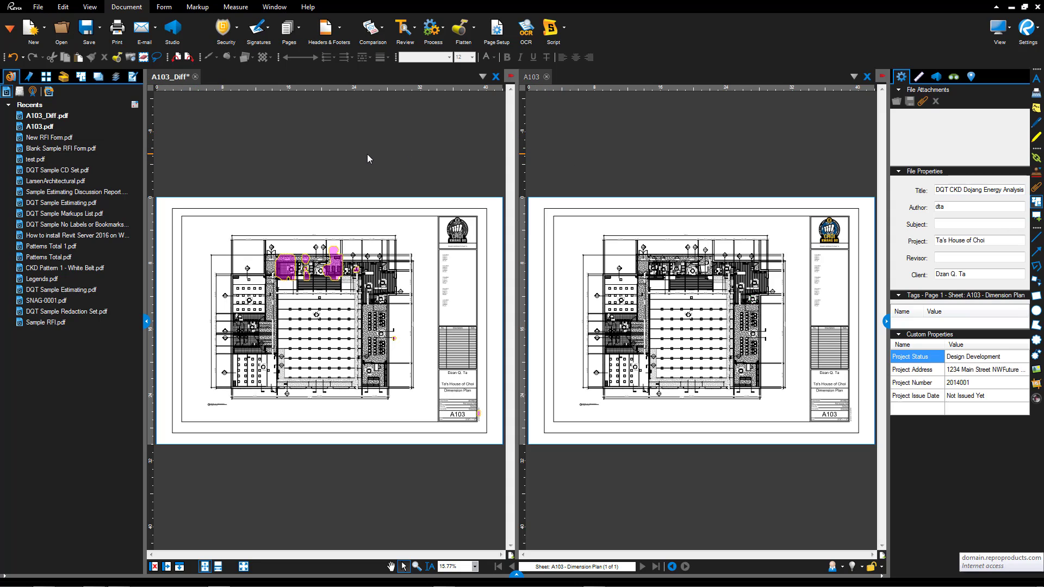
scroll(278, 273, up, 3)
scroll(279, 273, up, 7)
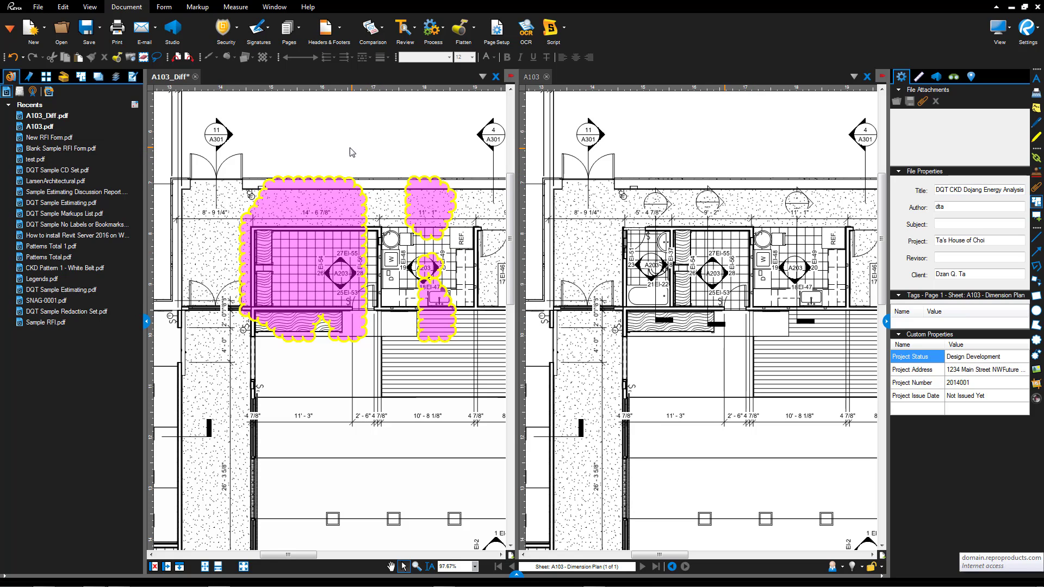
scroll(314, 238, up, 3)
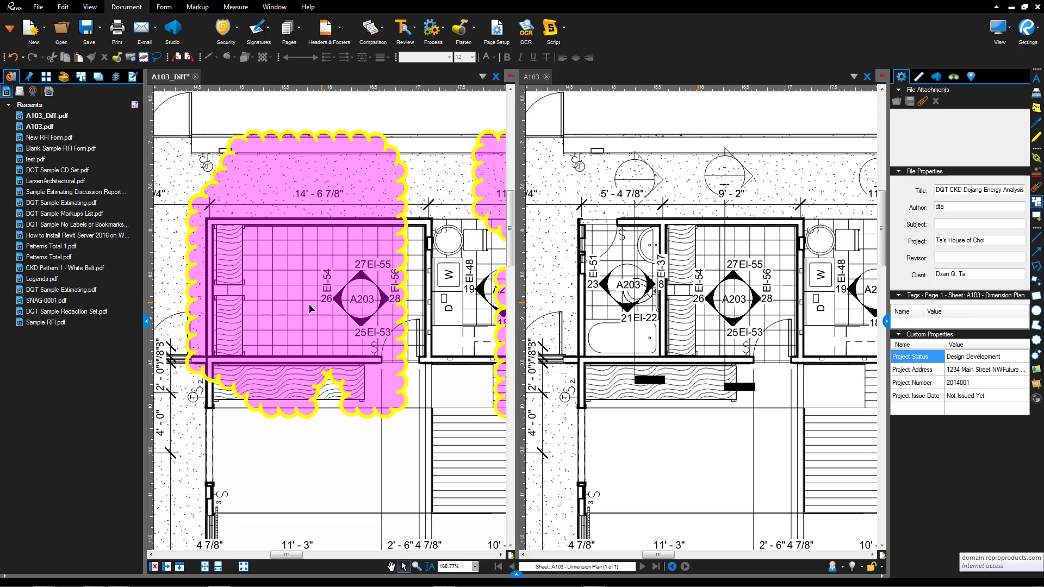
scroll(333, 312, down, 3)
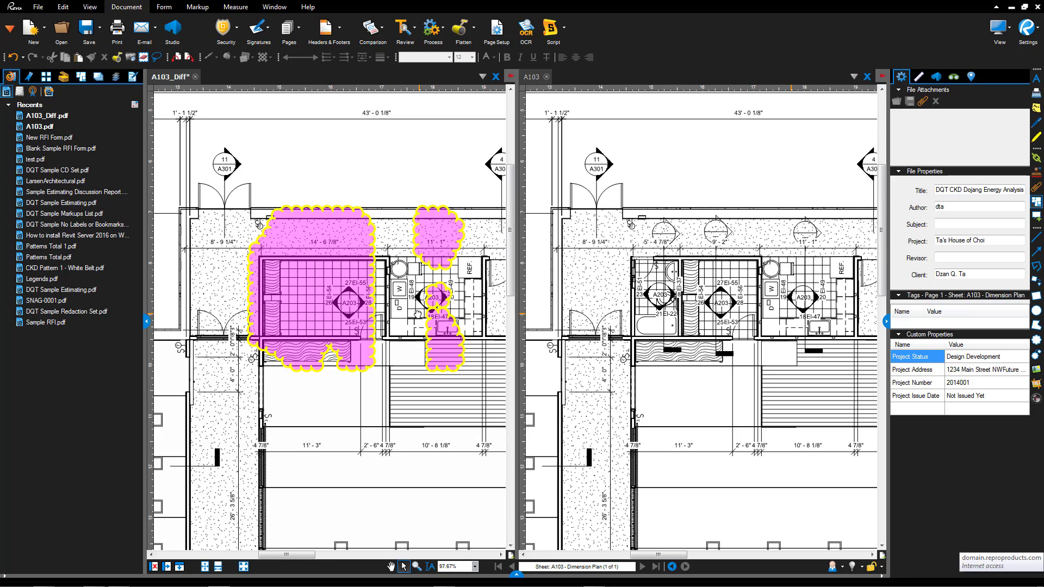
scroll(362, 288, up, 3)
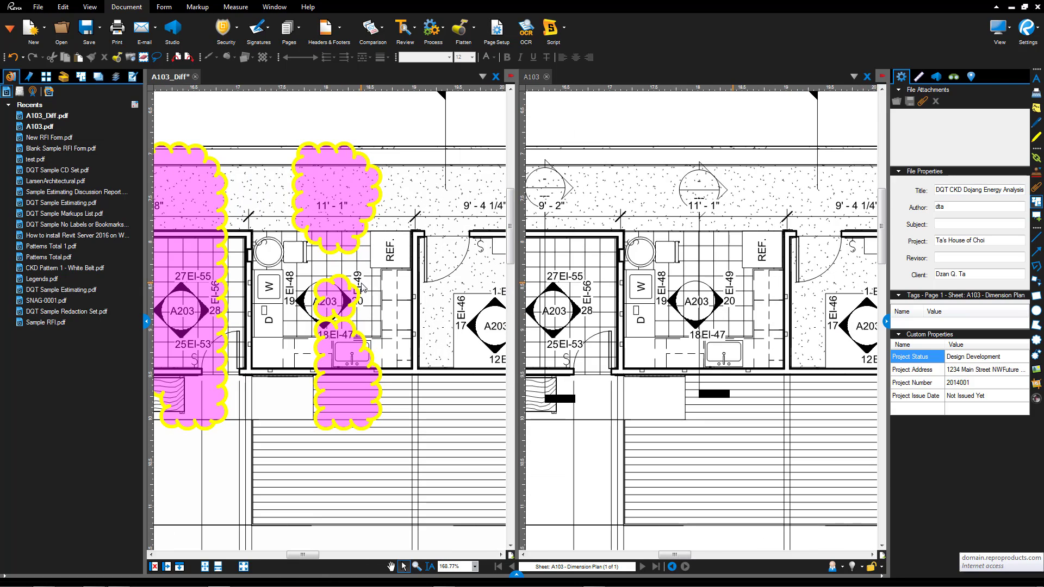
scroll(251, 303, down, 3)
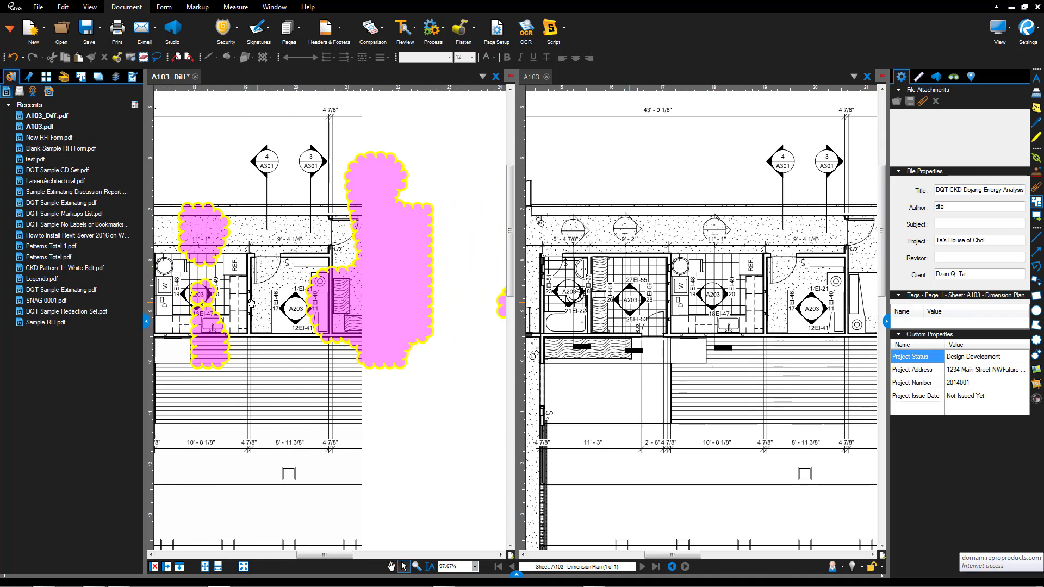
scroll(408, 265, up, 3)
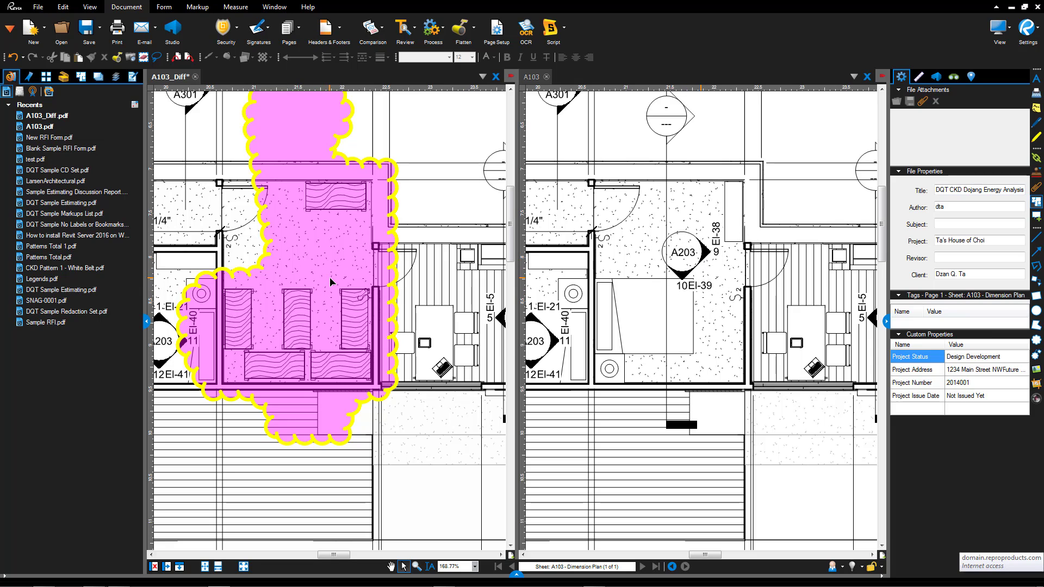
scroll(386, 275, down, 5)
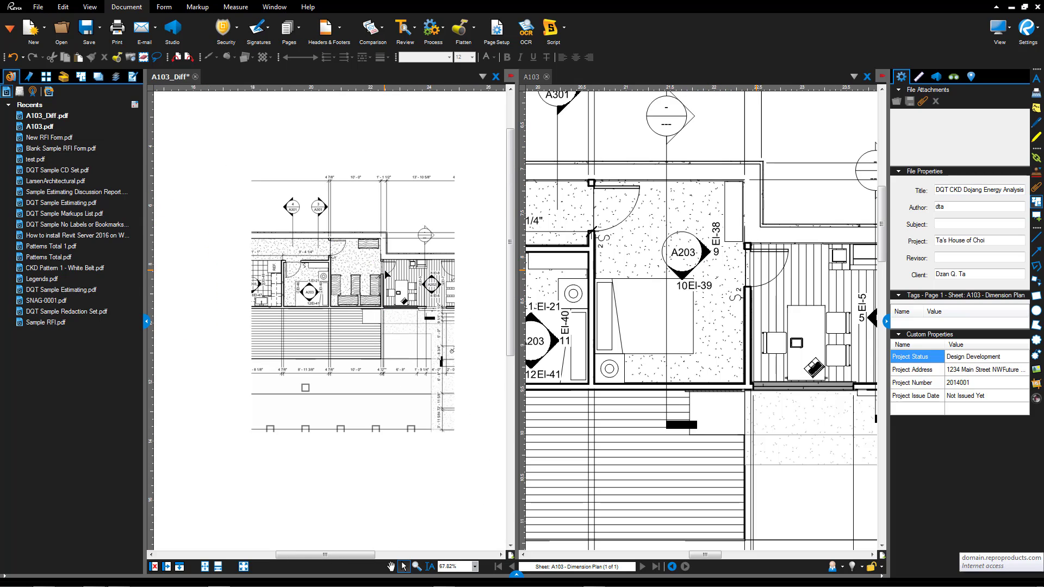
scroll(386, 275, down, 1)
scroll(411, 213, down, 2)
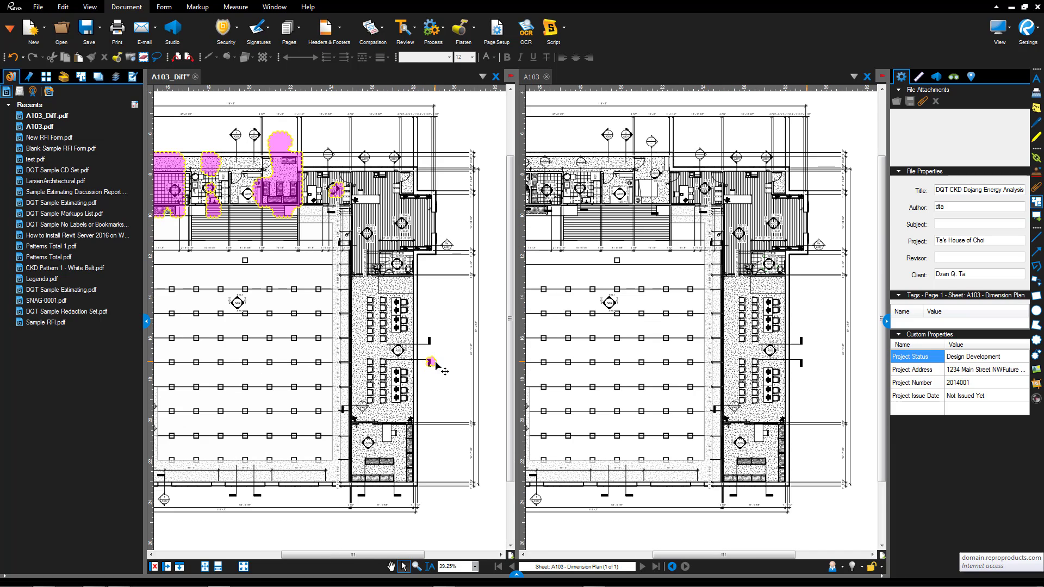
drag(445, 391, 319, 280)
scroll(393, 388, down, 1)
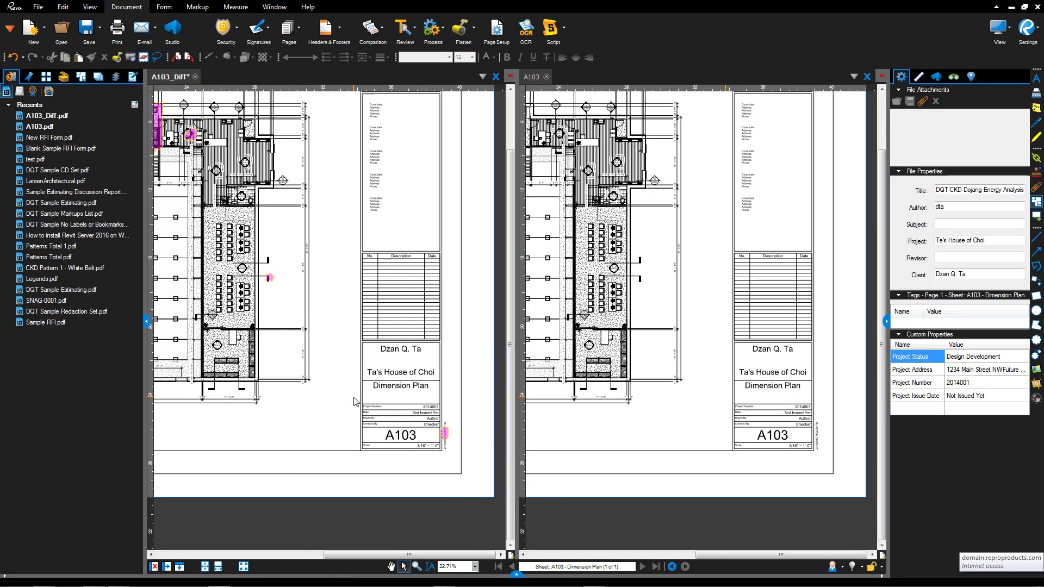
Close A103_Diff without saving its changes and close the A103 document
click(195, 77)
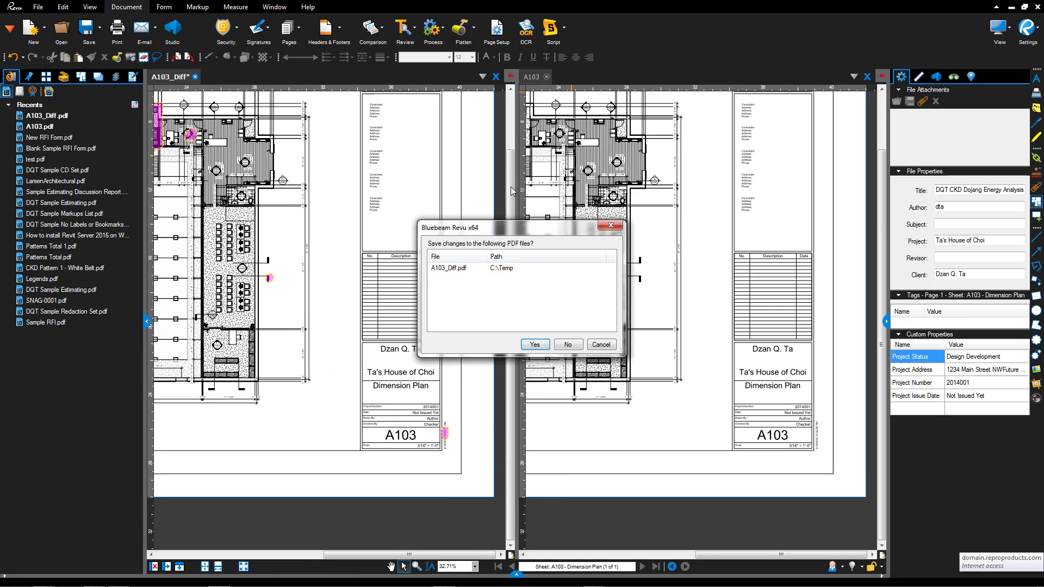
click(573, 345)
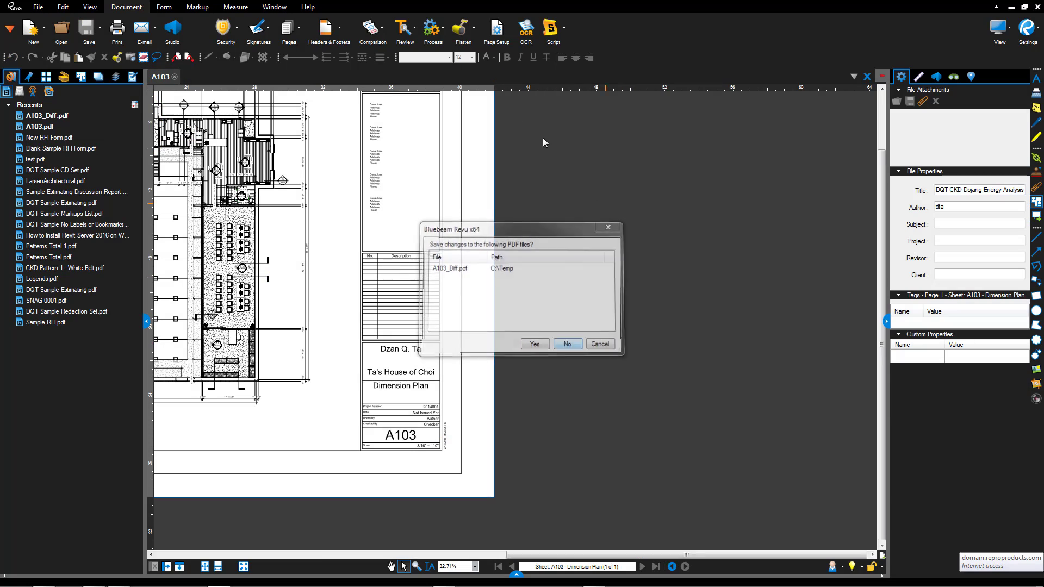
click(174, 77)
Start Overlay Pages and add A103.pdf from the Original Set folder as the red base layer
click(383, 28)
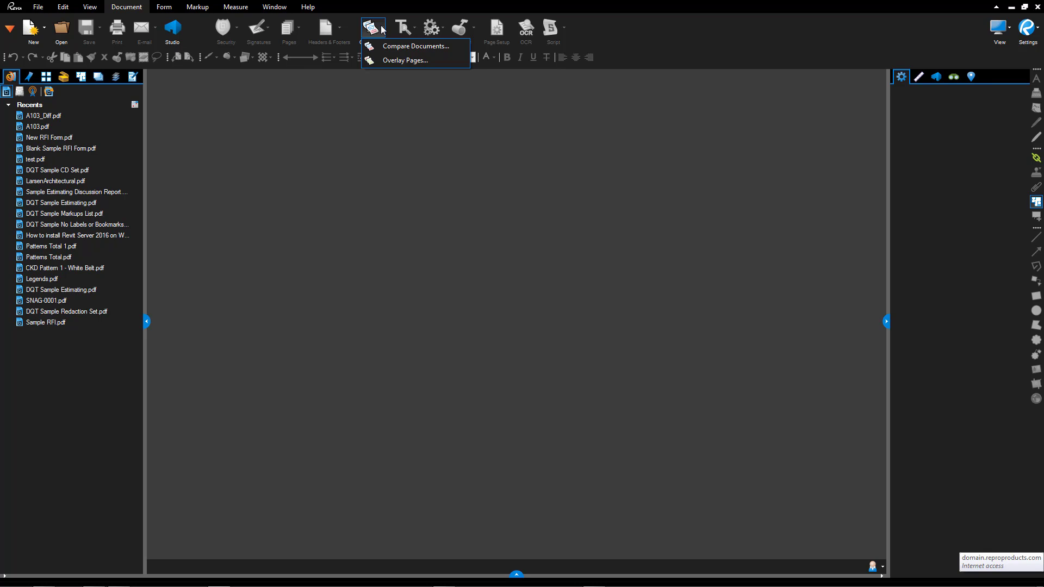
click(409, 61)
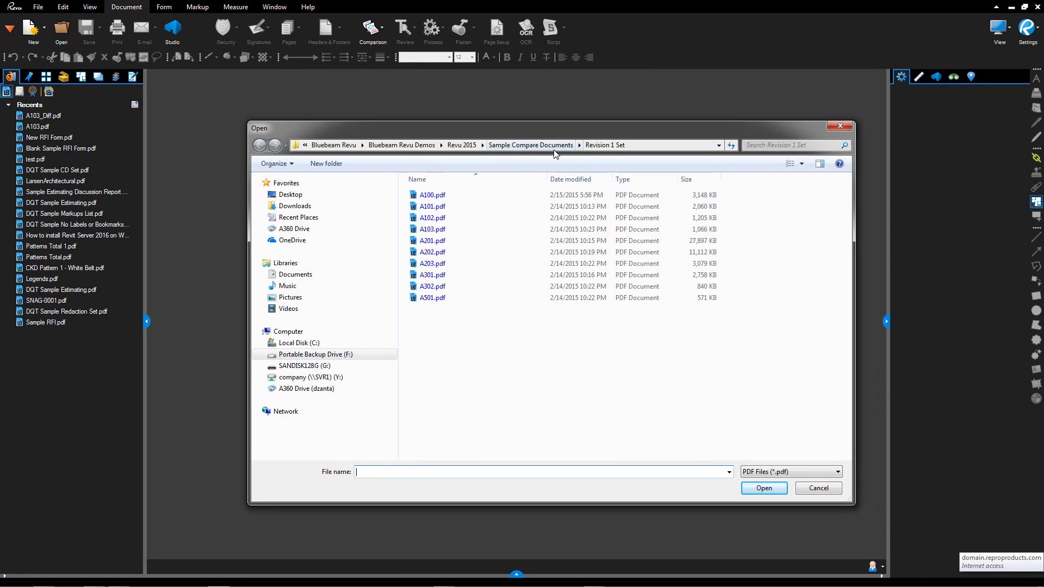
click(530, 144)
double_click(436, 195)
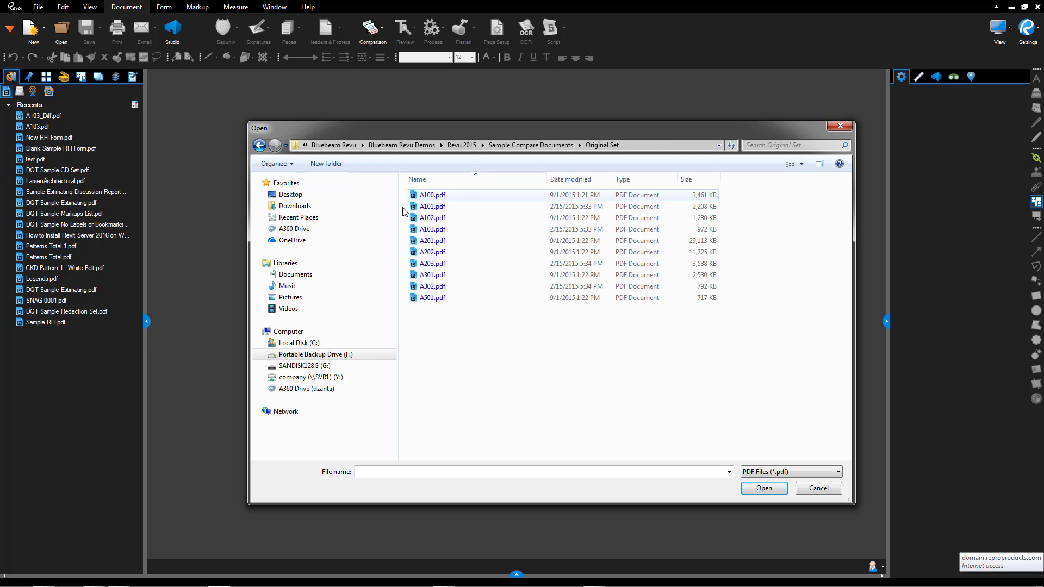
double_click(435, 230)
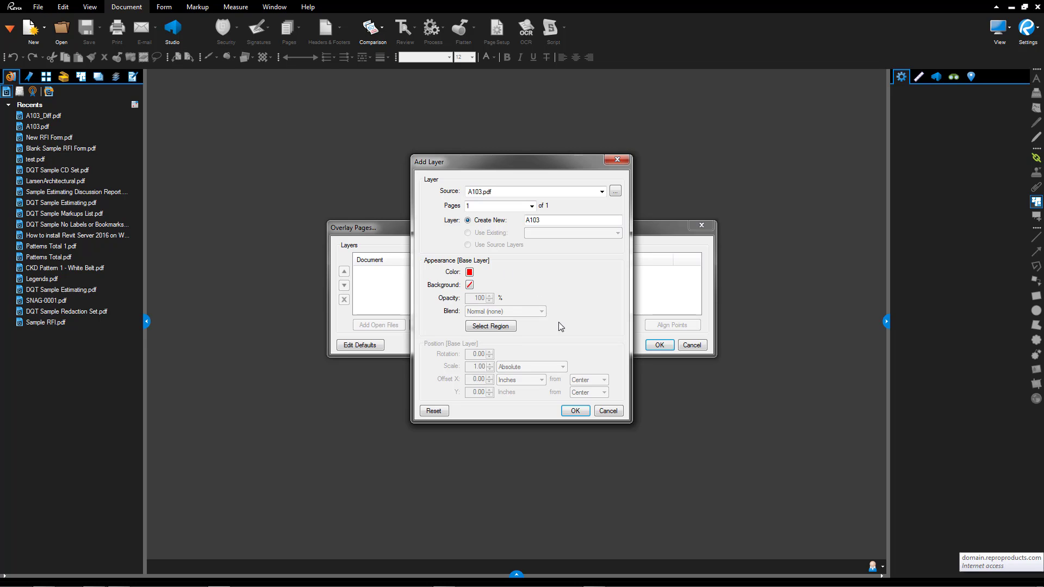
click(575, 411)
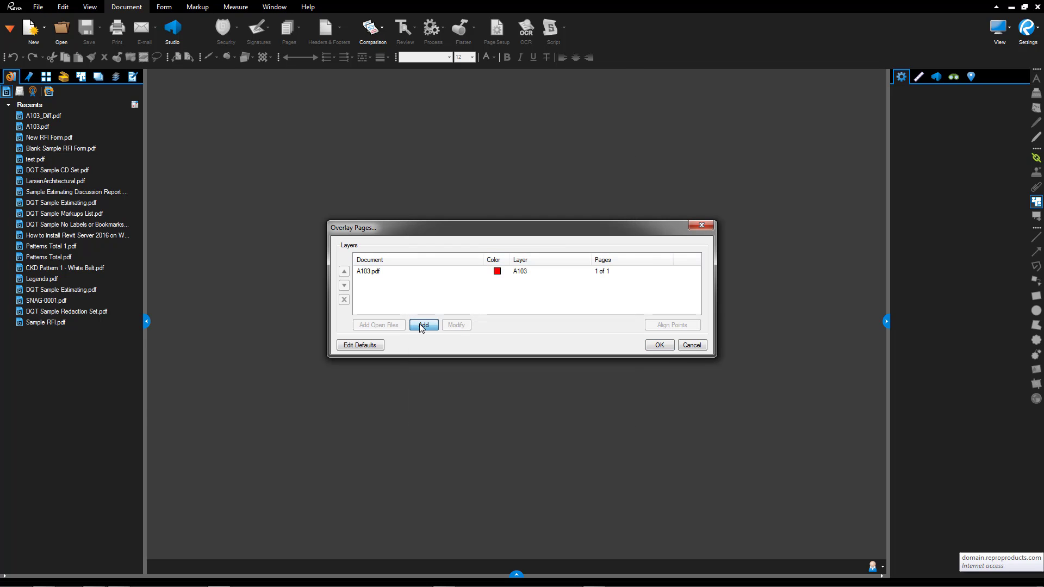
Add A103.pdf from the Revision 1 Set folder as a green layer and generate the overlay without aligning points
click(423, 326)
click(544, 145)
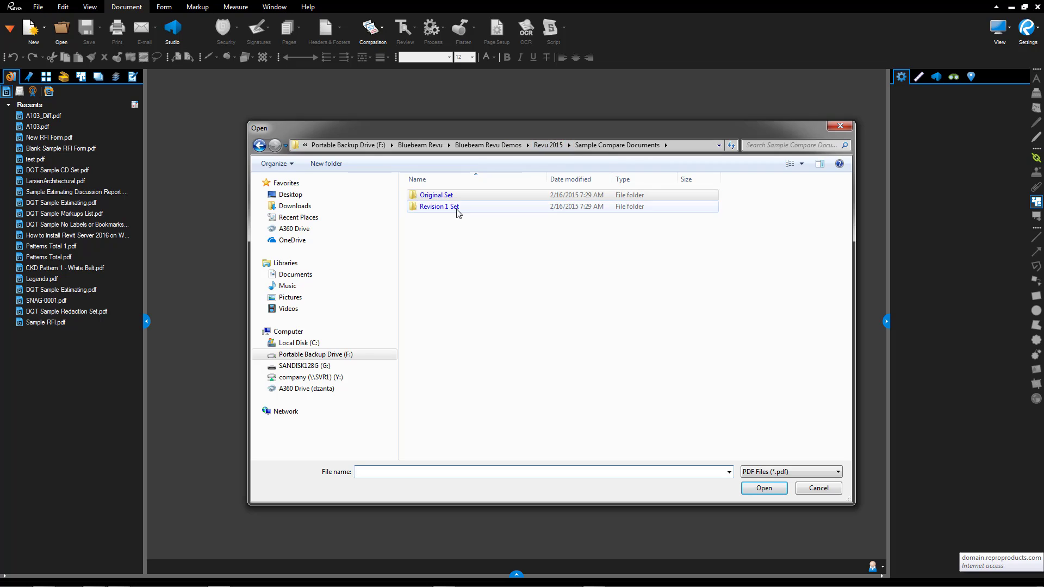
double_click(457, 208)
click(447, 230)
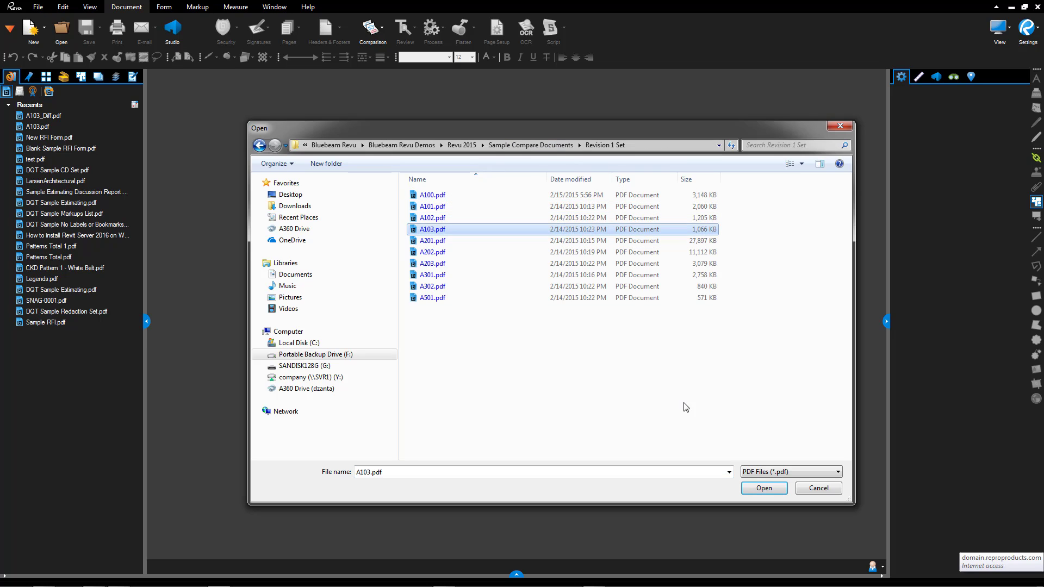
click(764, 488)
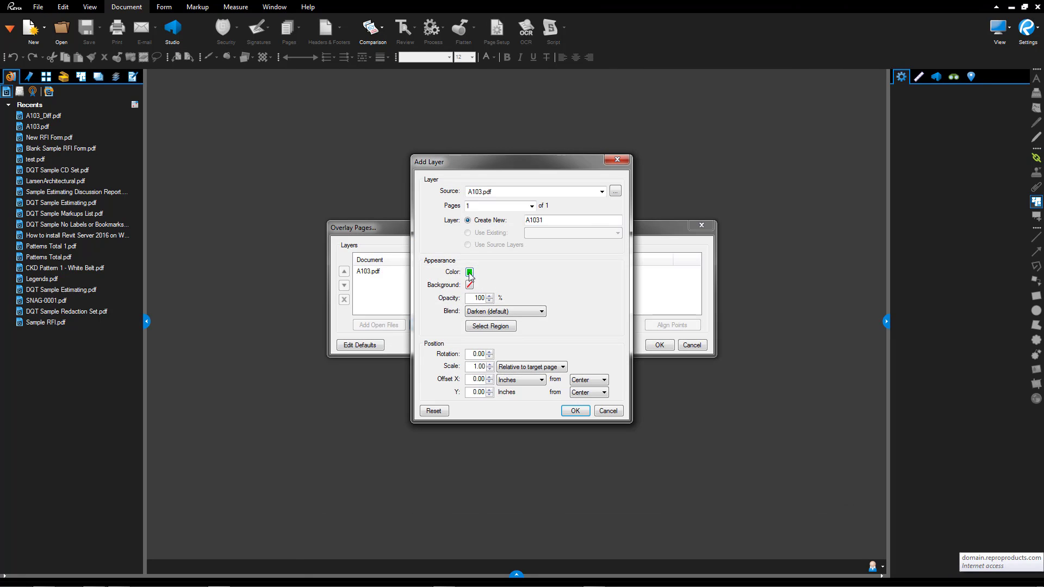
click(575, 412)
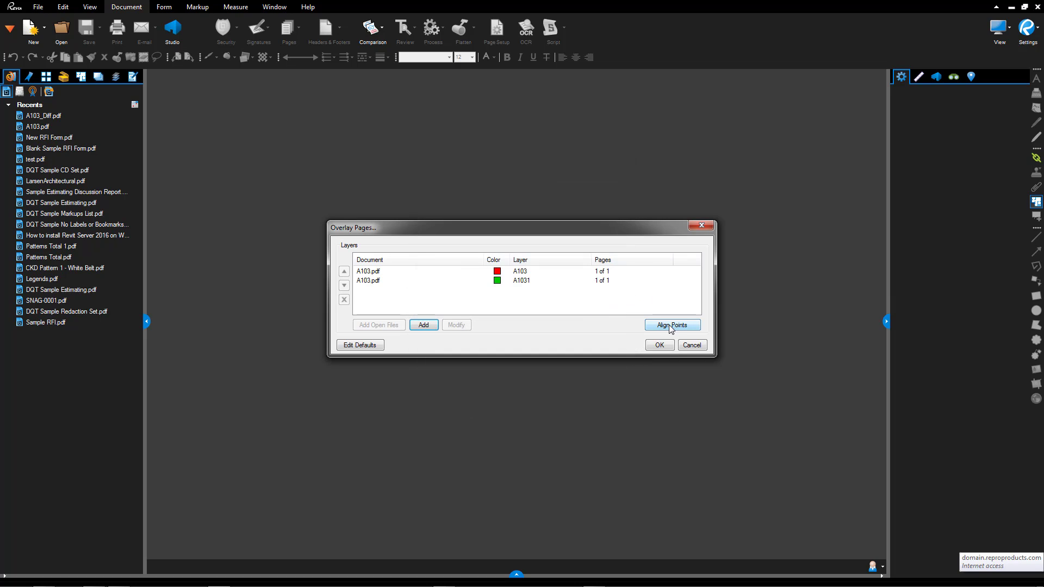
click(659, 345)
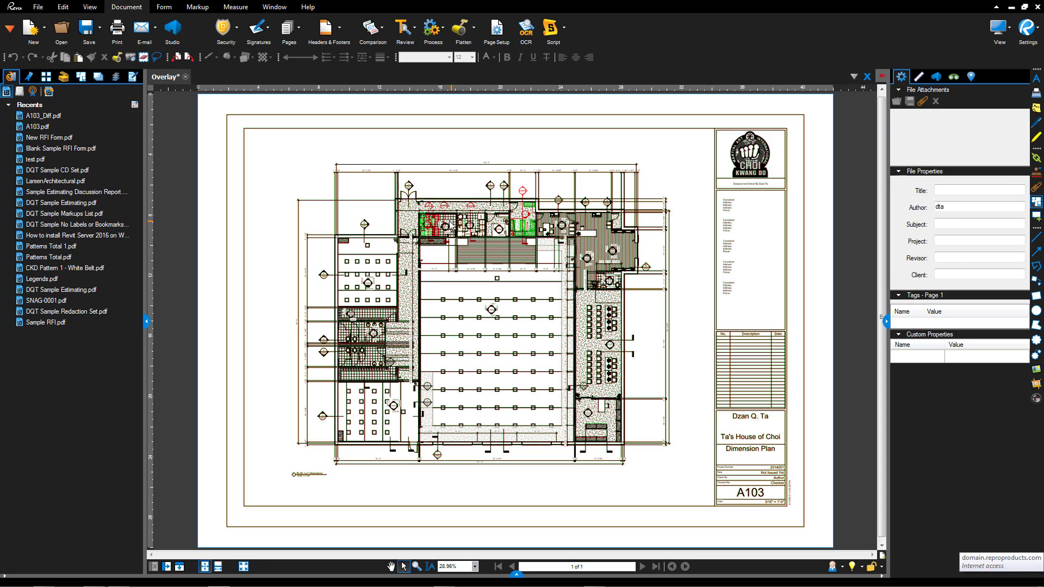
Examine the red and green differences on the A103 overlay, covering the rooms along the upper corridor and the whole sheet
scroll(386, 296, up, 5)
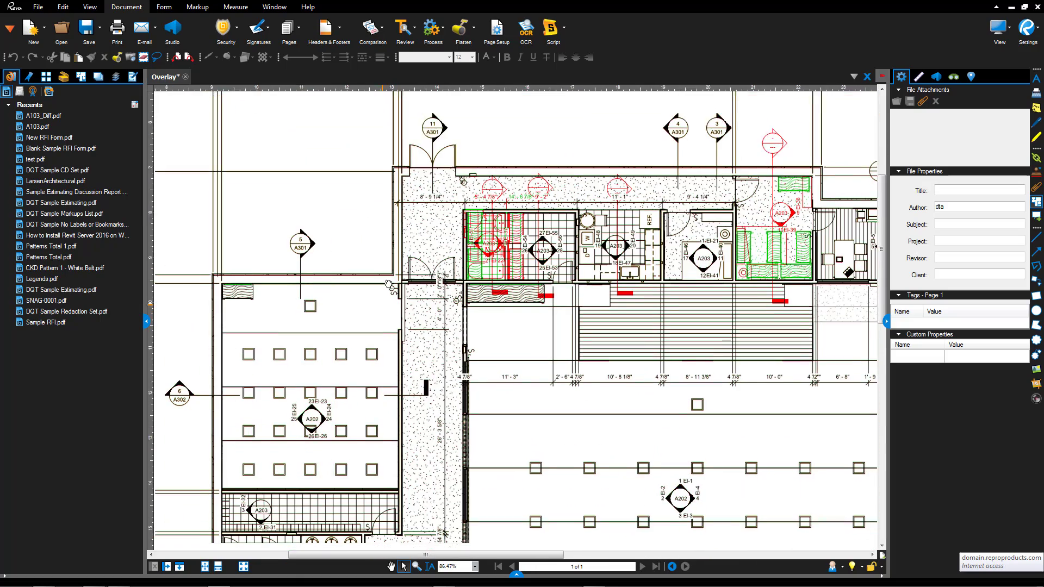
scroll(389, 285, up, 3)
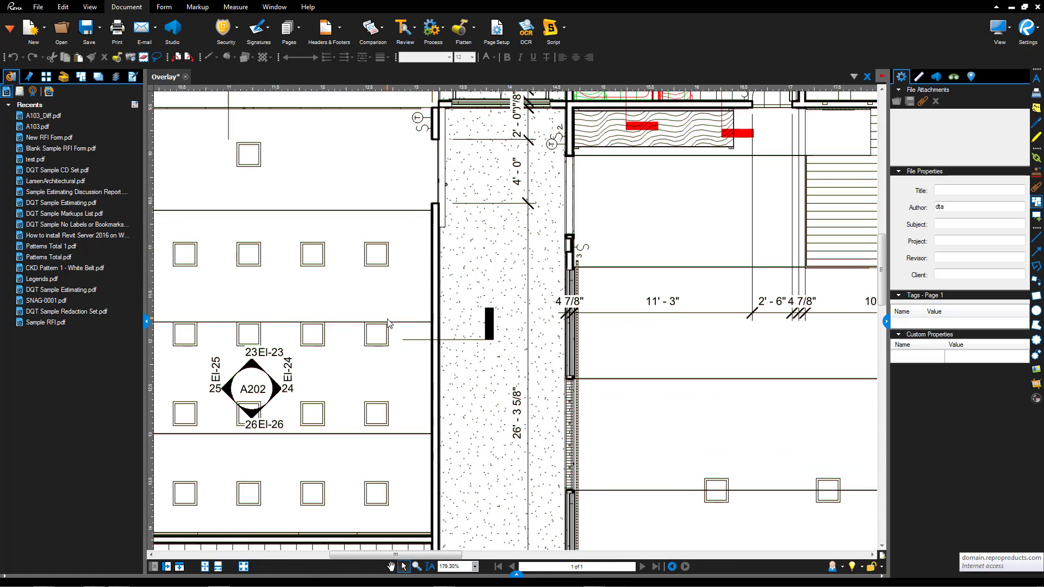
drag(613, 175, 451, 510)
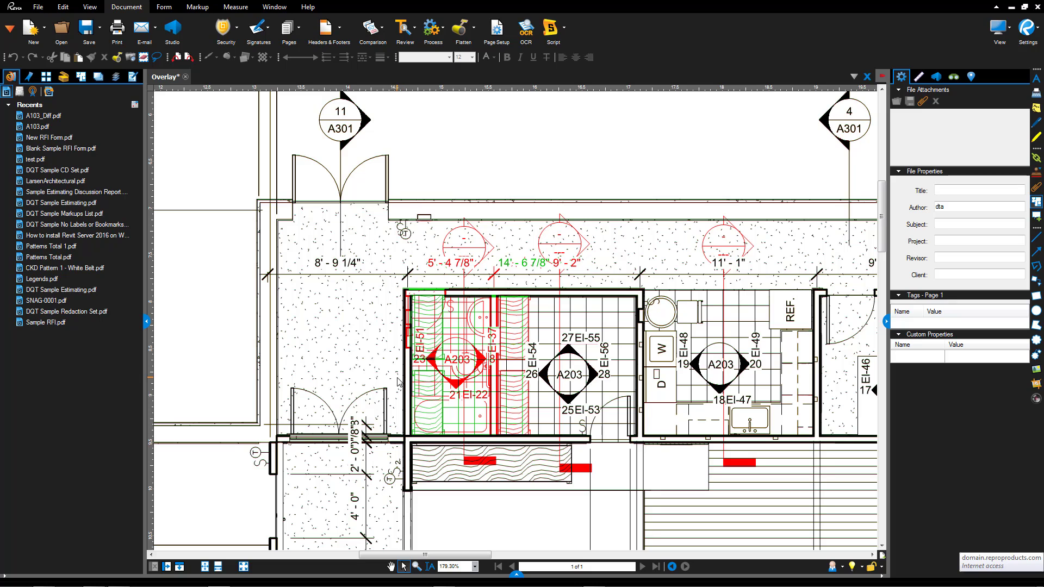
drag(515, 386, 488, 352)
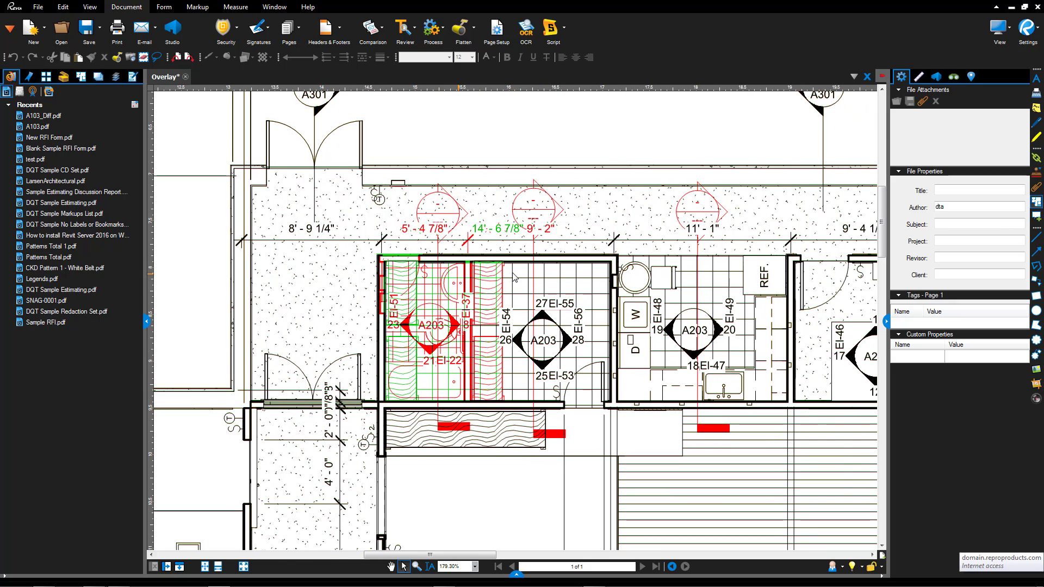
drag(646, 320, 526, 313)
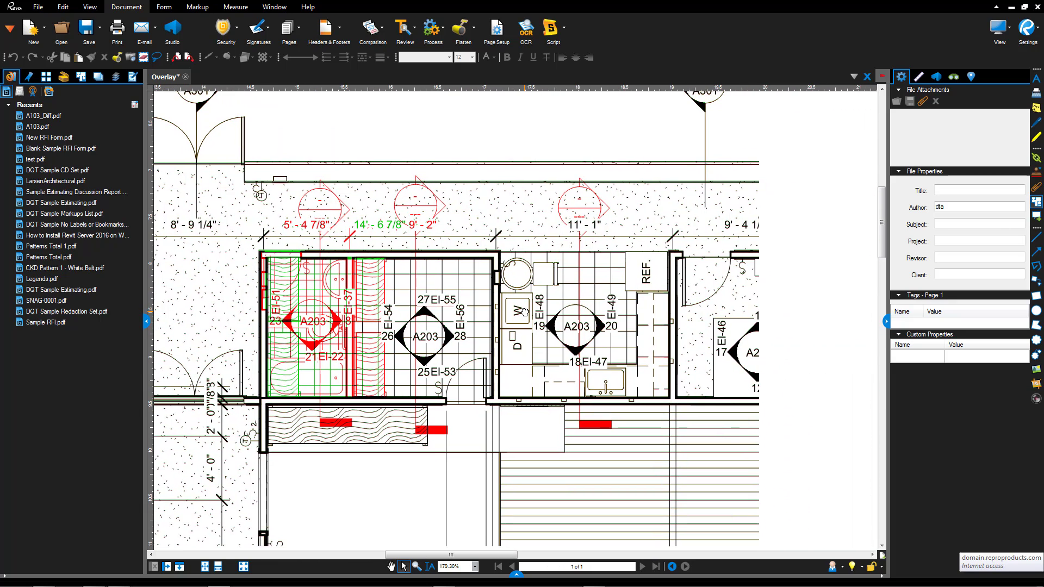
scroll(570, 331, down, 1)
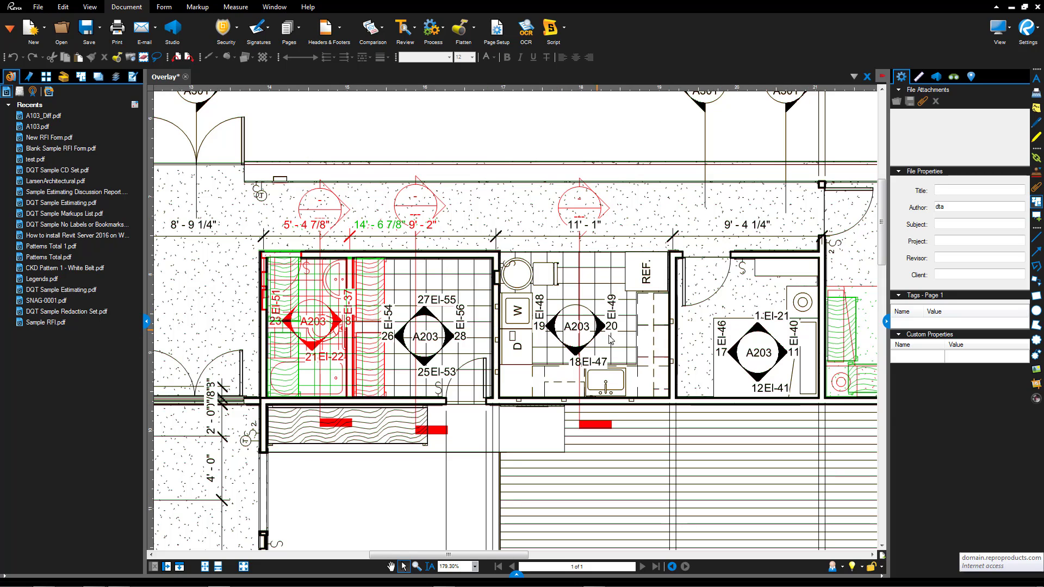
drag(810, 312, 554, 305)
scroll(660, 288, up, 2)
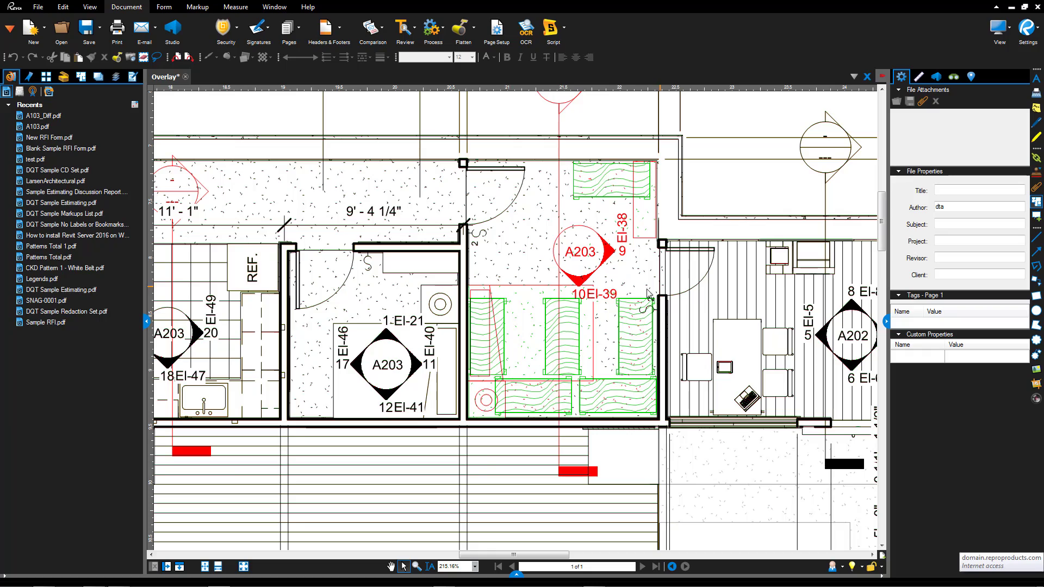
scroll(637, 299, down, 3)
scroll(633, 301, down, 3)
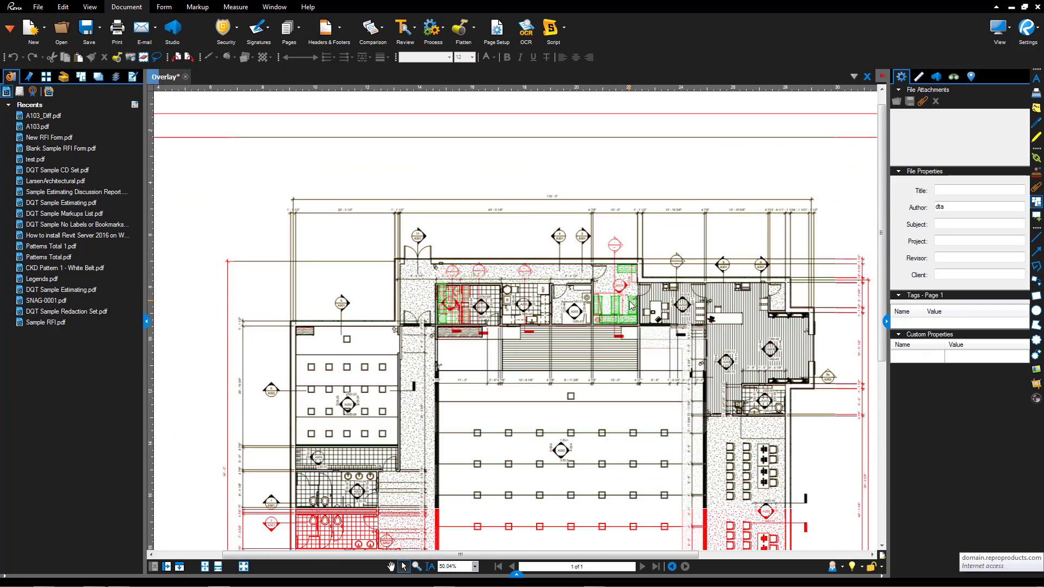
scroll(592, 266, down, 1)
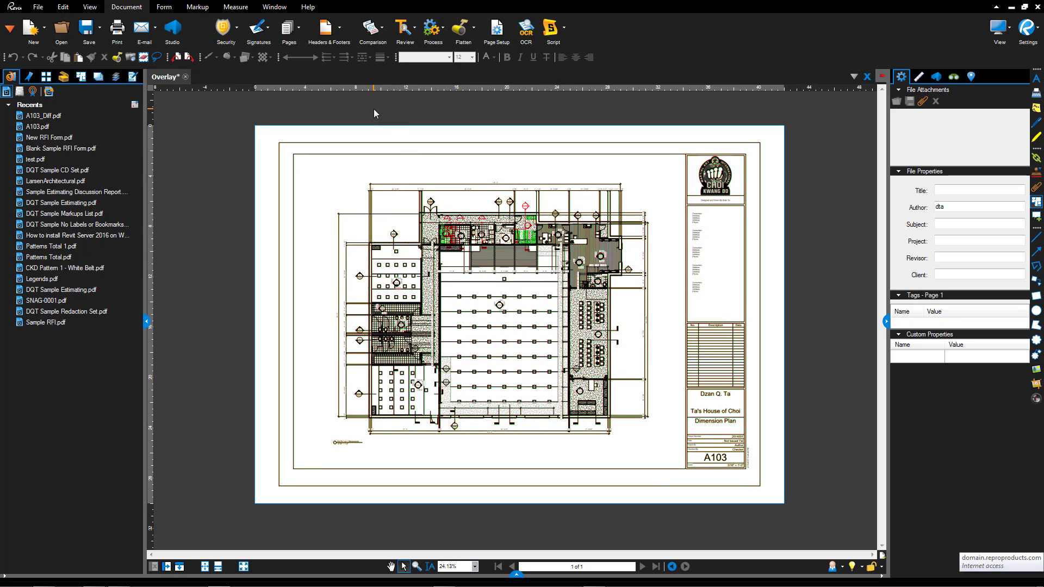
Close the Overlay document without saving its changes
click(185, 77)
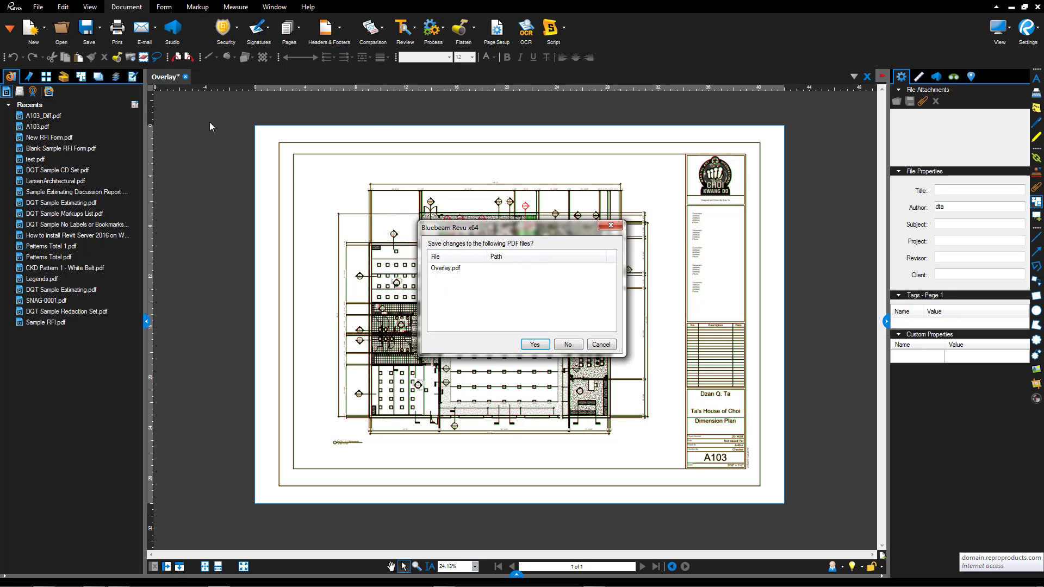
click(568, 345)
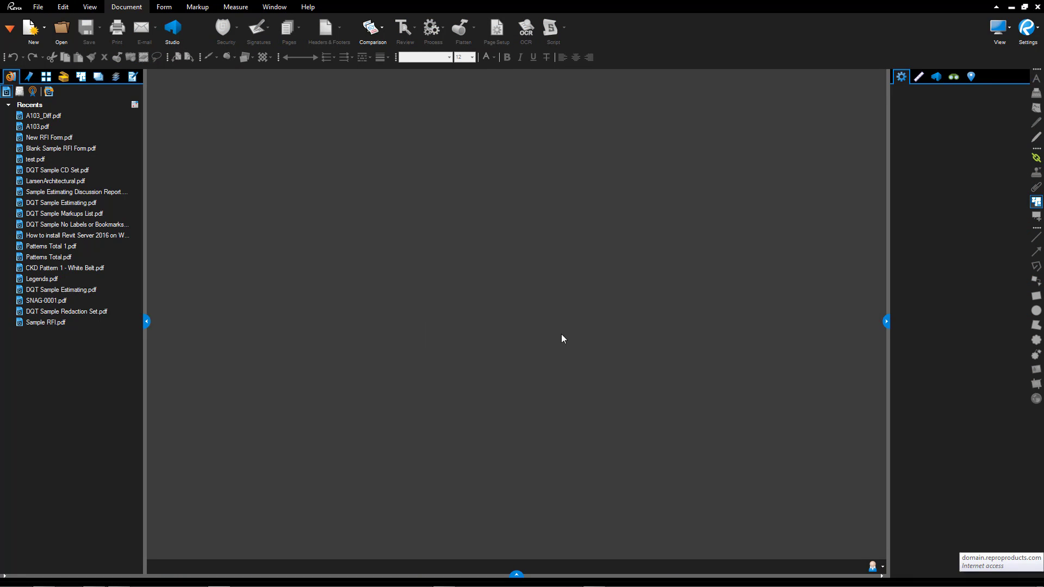
Start a batch Compare Documents and add all PDFs from the Original Set folder, A100 to A501, as current pages
click(39, 8)
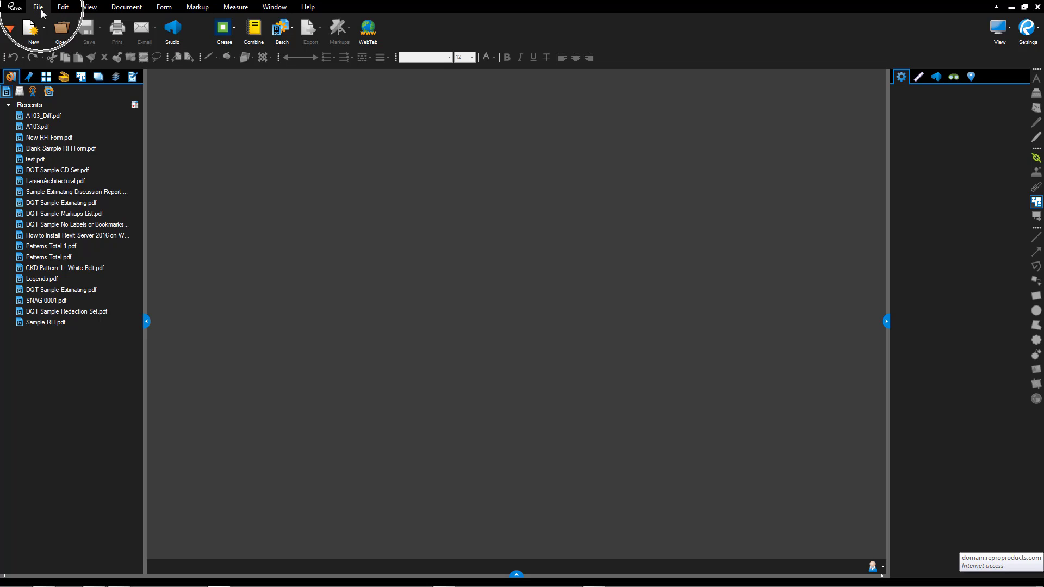
click(292, 30)
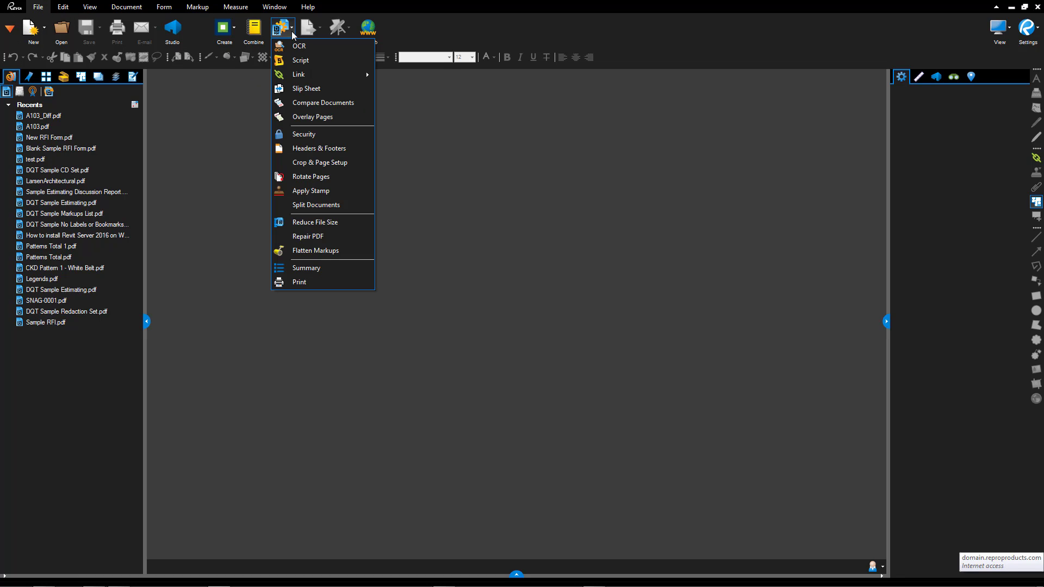
click(321, 105)
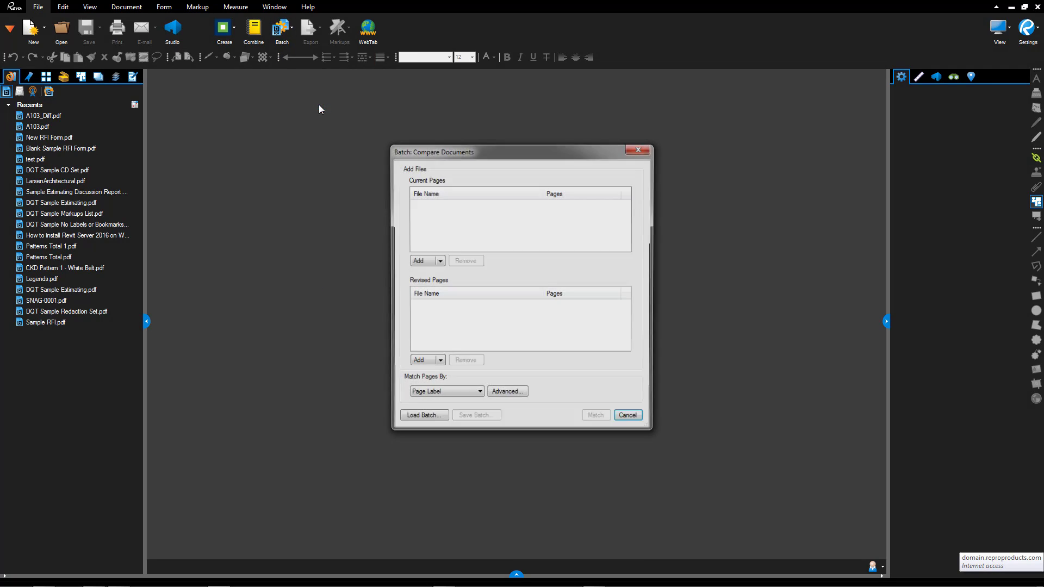
click(439, 261)
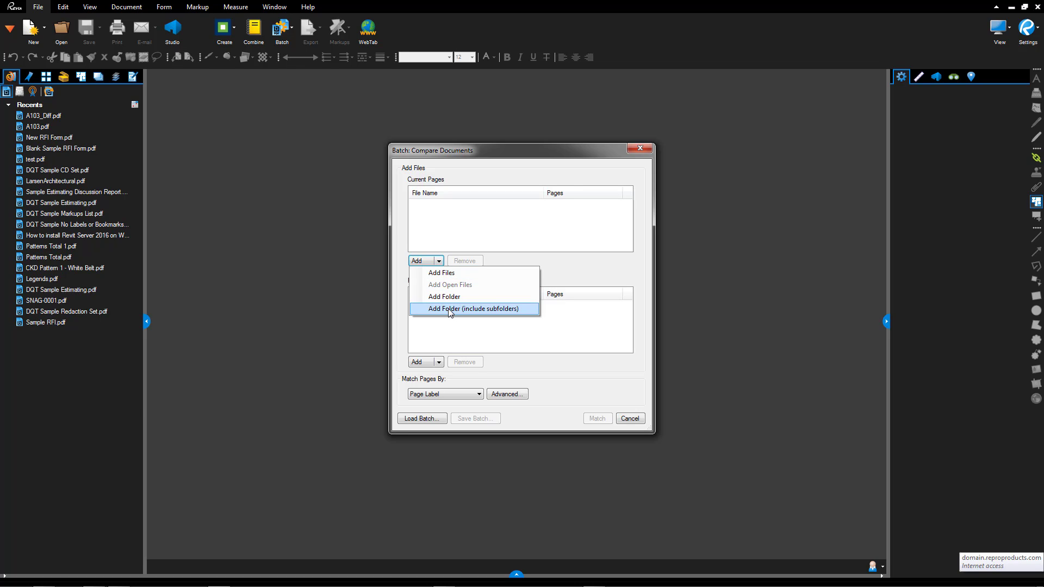
click(447, 280)
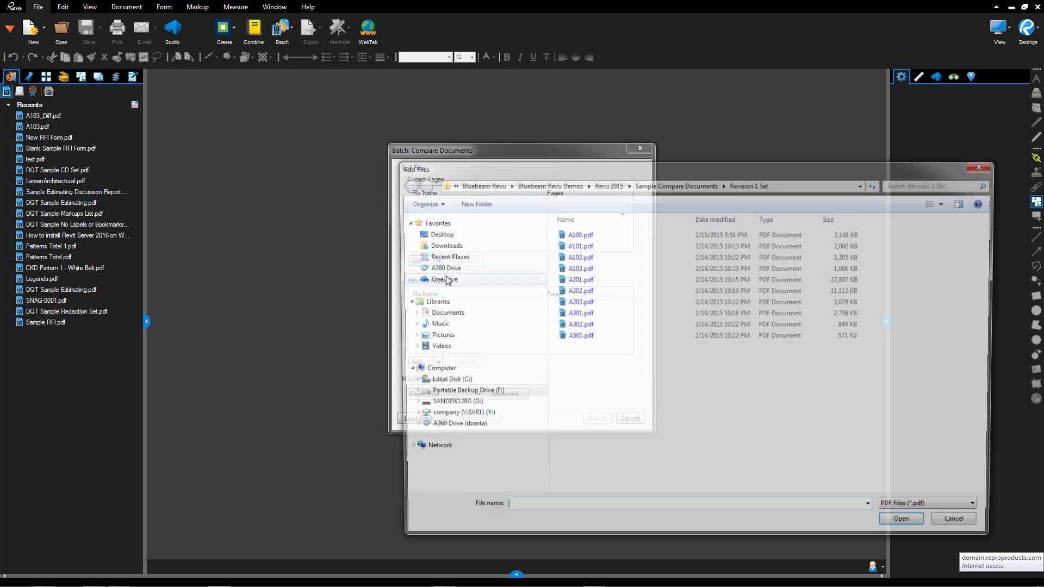
click(684, 188)
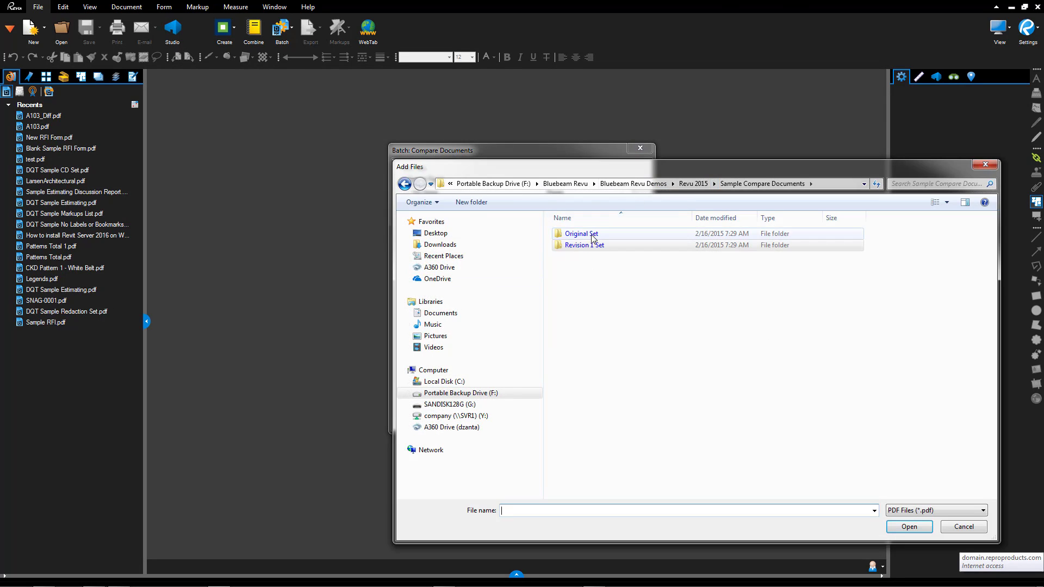
double_click(585, 235)
drag(675, 393, 571, 223)
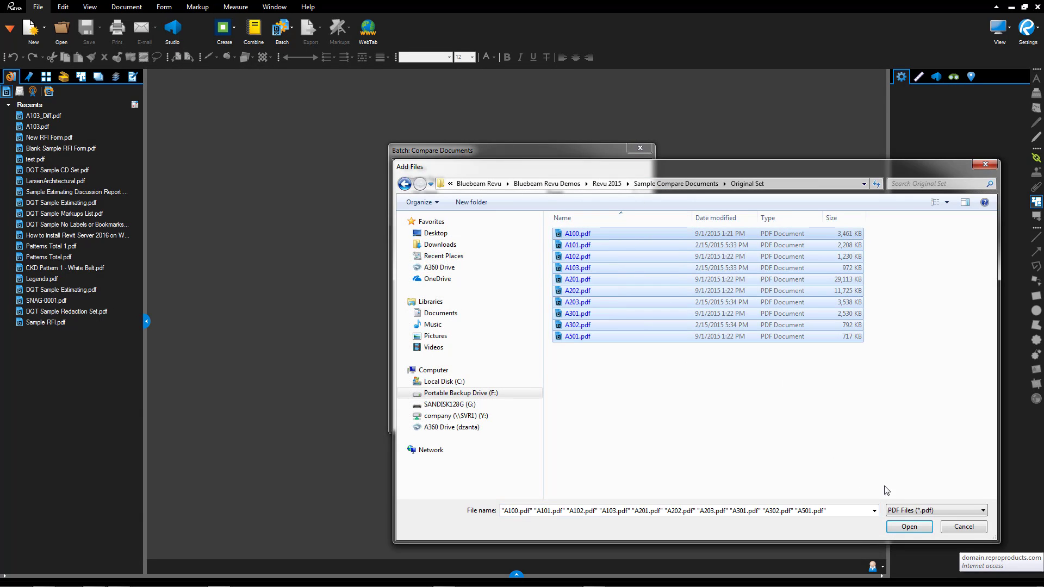
click(910, 526)
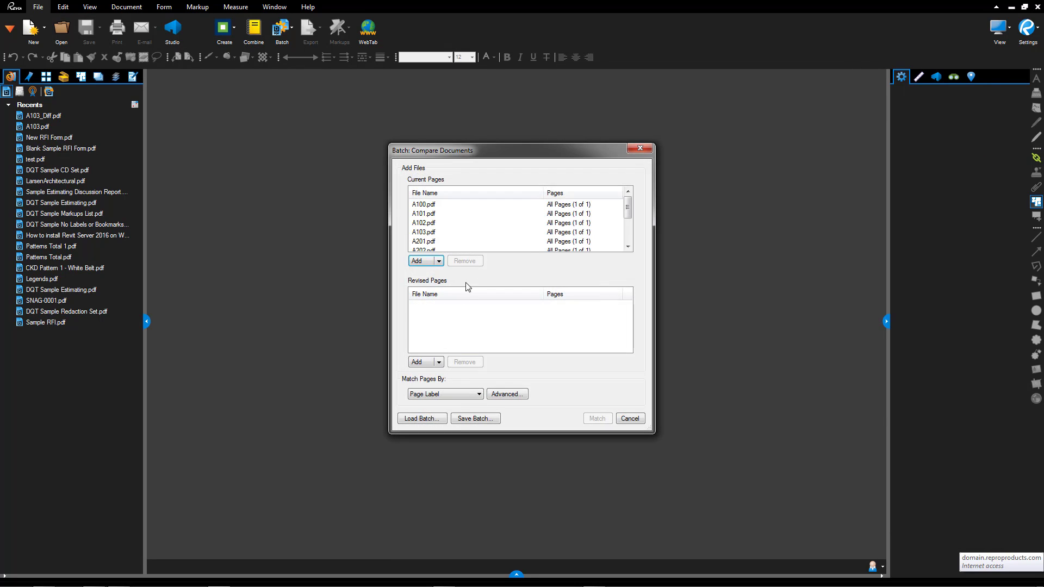
Add all PDFs from the Revision 1 Set folder, A100 to A501, as the revised pages
click(416, 362)
click(677, 183)
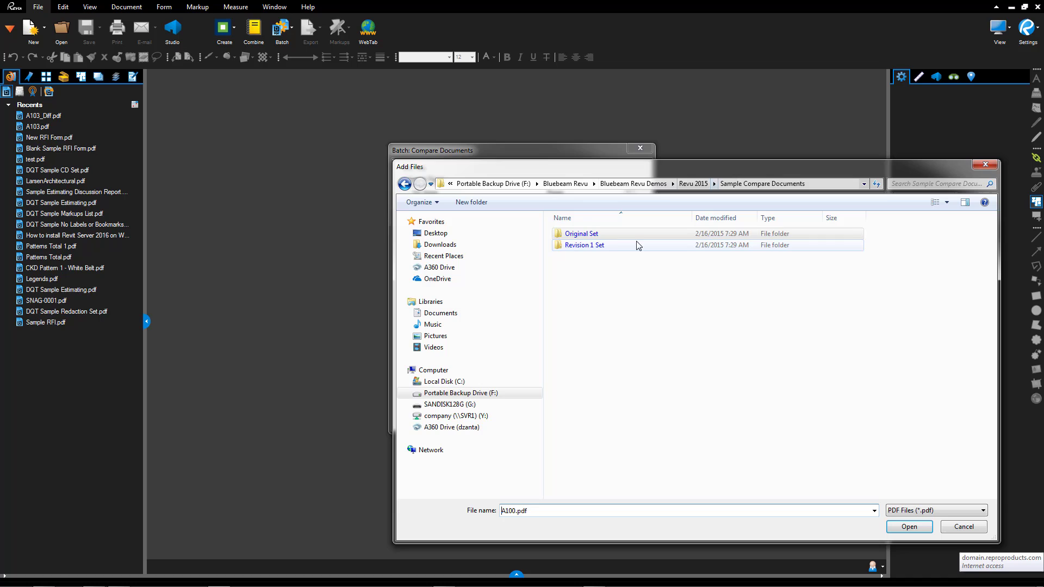
double_click(591, 248)
drag(621, 367, 538, 208)
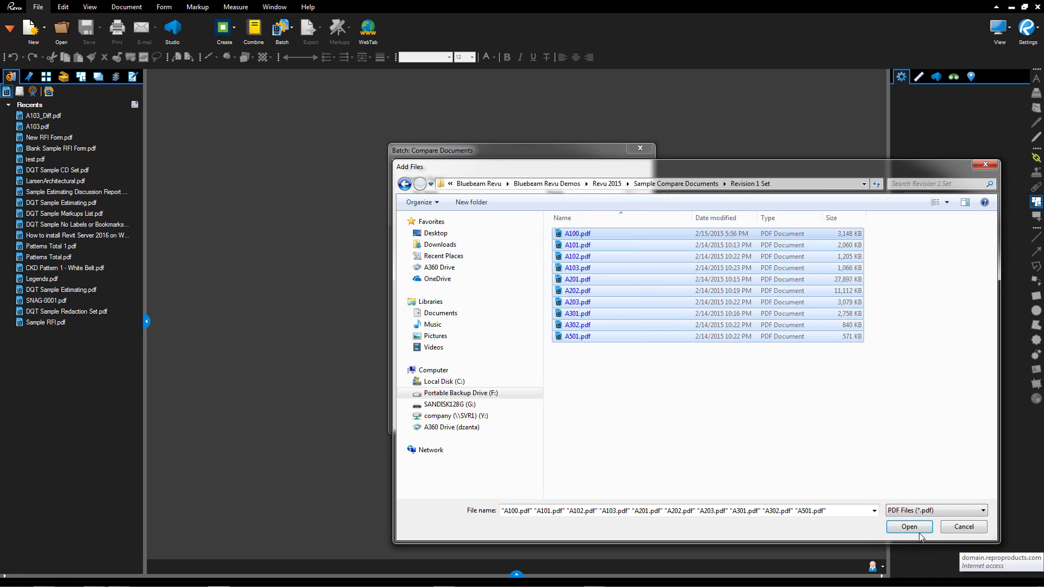
click(919, 531)
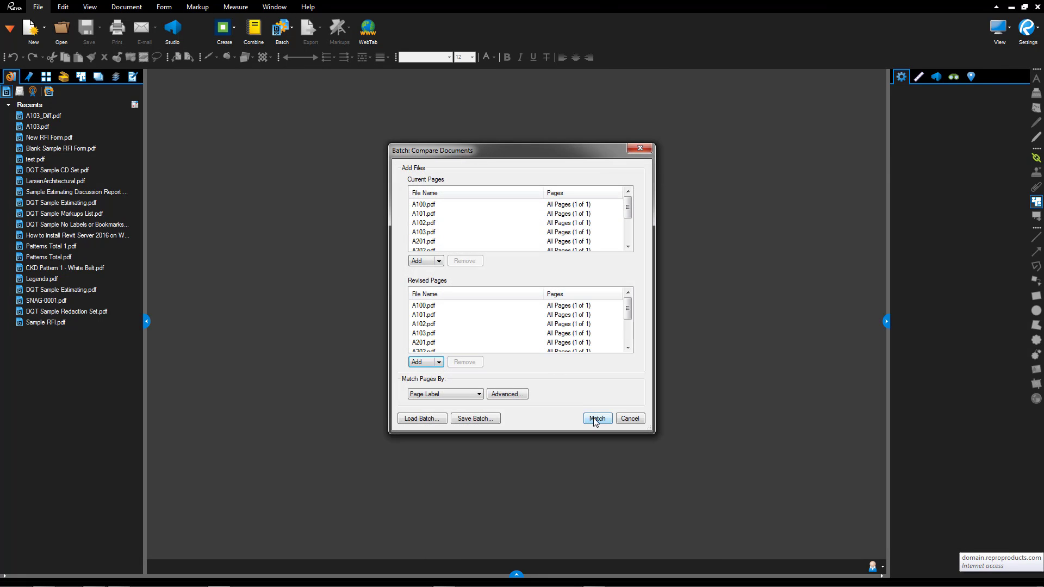
Match the current and revised pages by page label, and review the matched A201 pair and the output folder
click(597, 419)
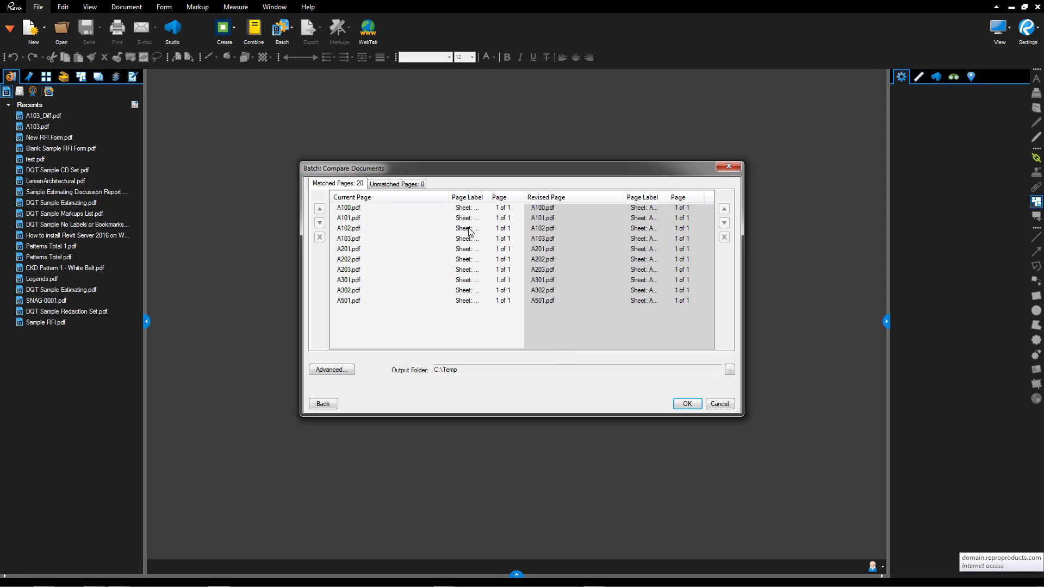
click(569, 251)
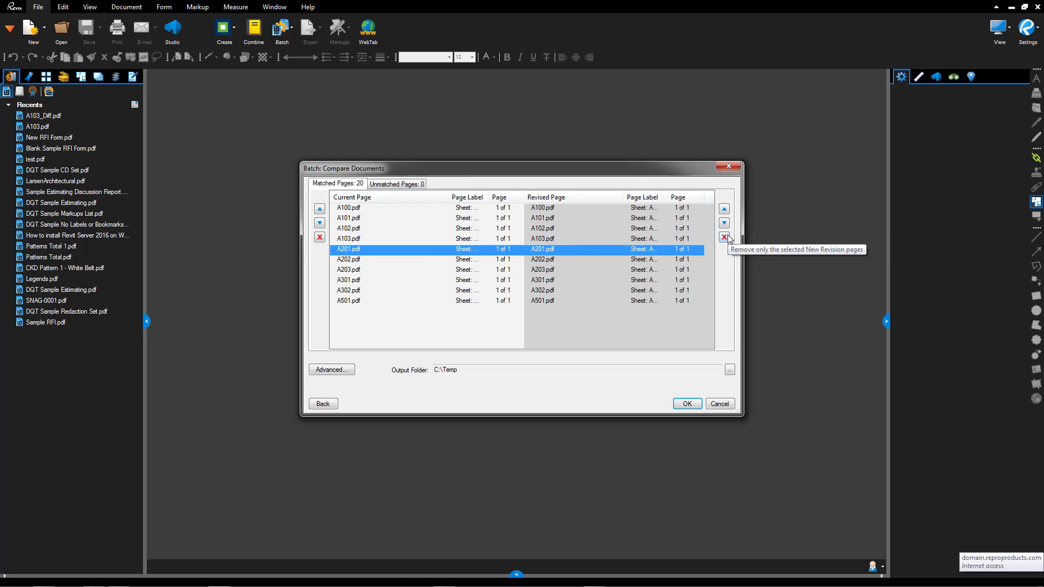
click(510, 370)
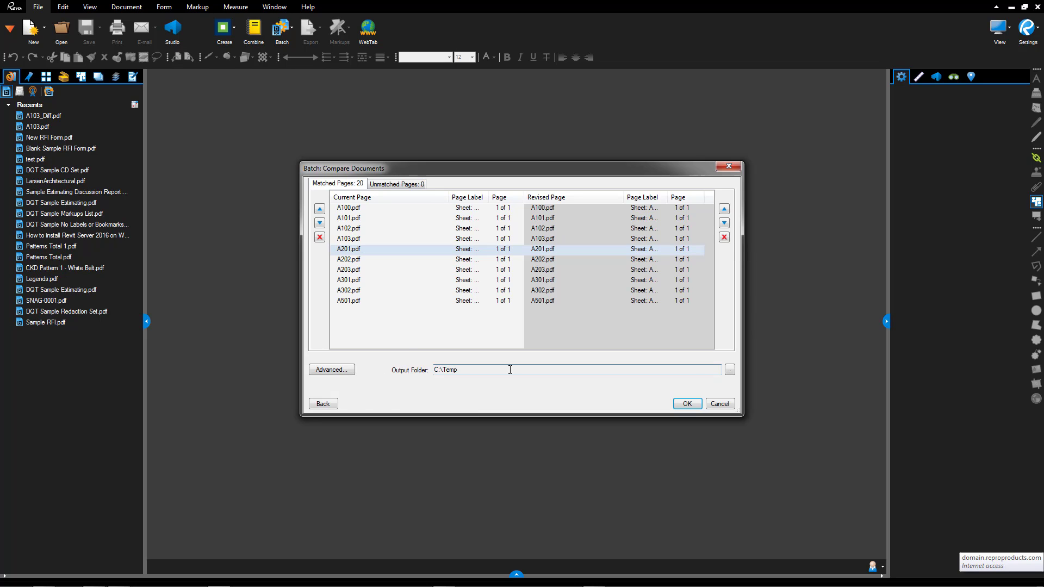
Check the advanced comparison options without changing them, run the batch comparison, and create the PDF report Batch Summary in C:\Temp
click(338, 372)
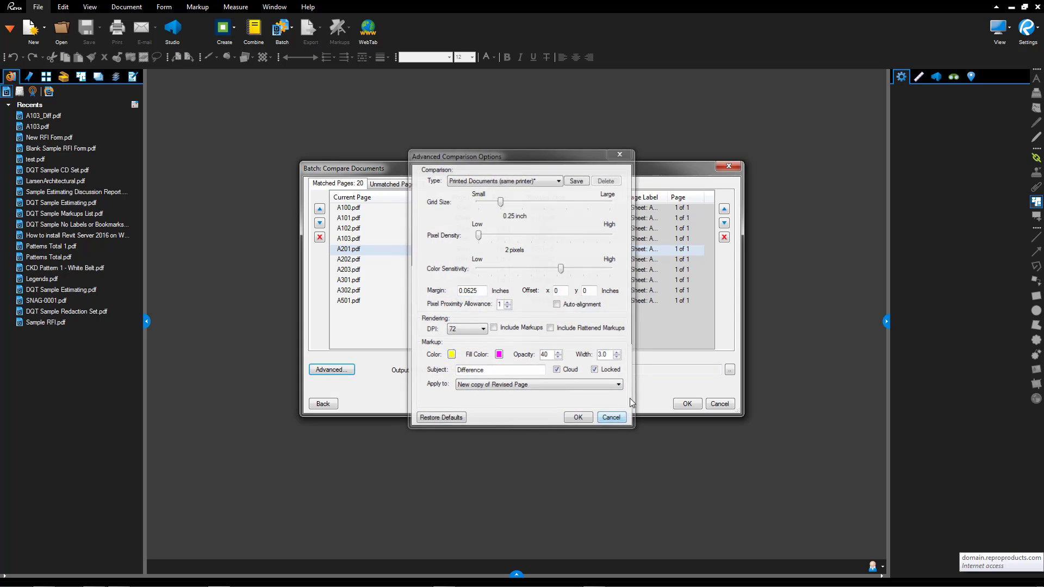
click(617, 419)
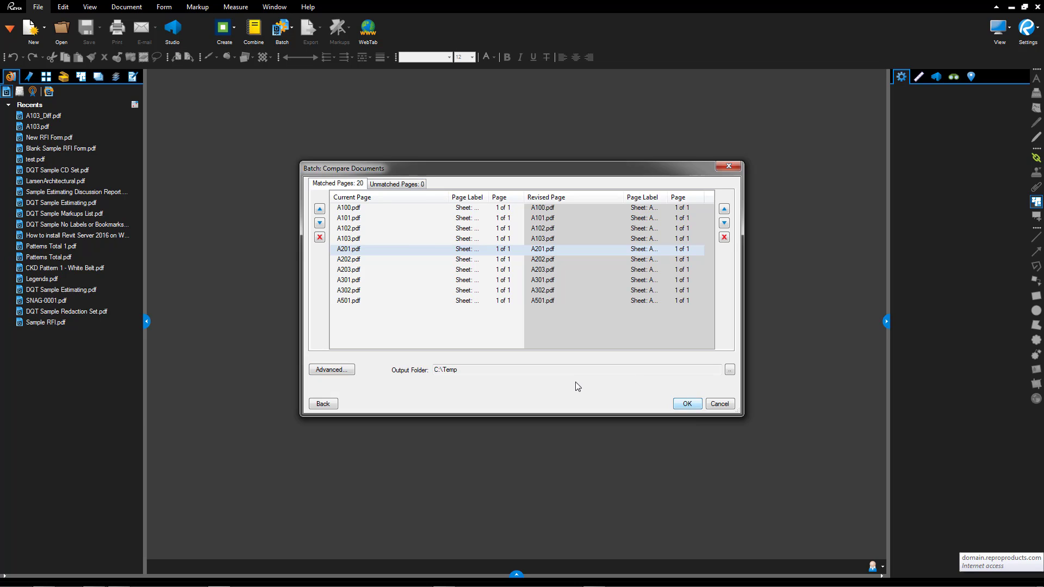
key(Return)
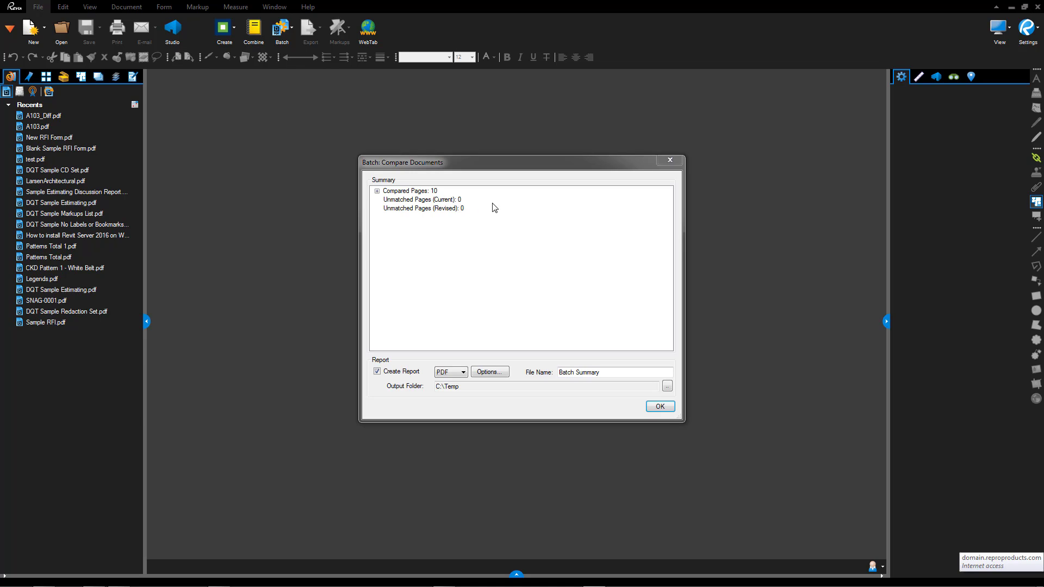
click(662, 412)
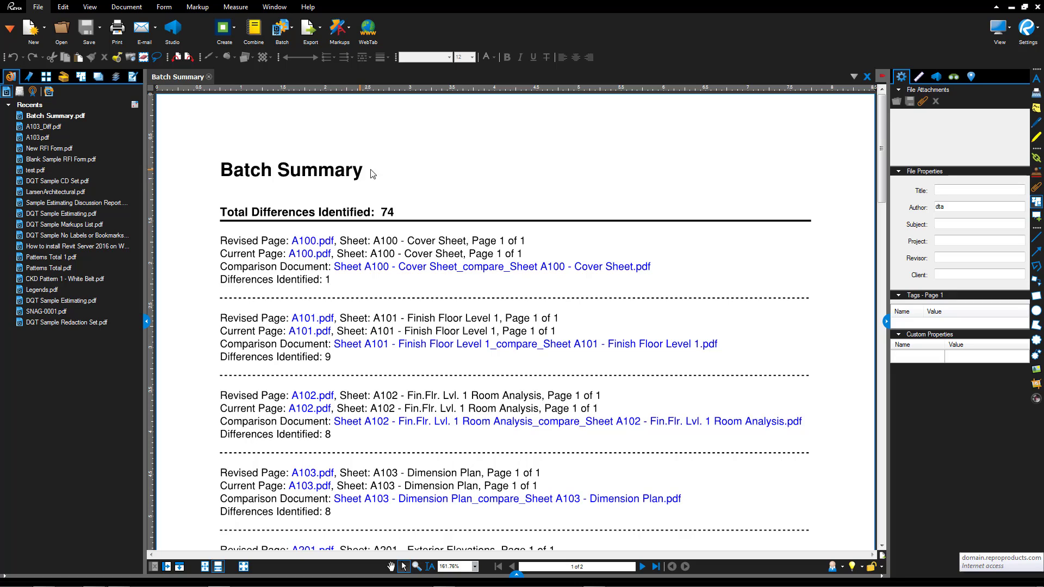
Open the current and revised A103 sheets and the A103 Dimension Plan comparison document from their links in the Batch Summary
click(318, 489)
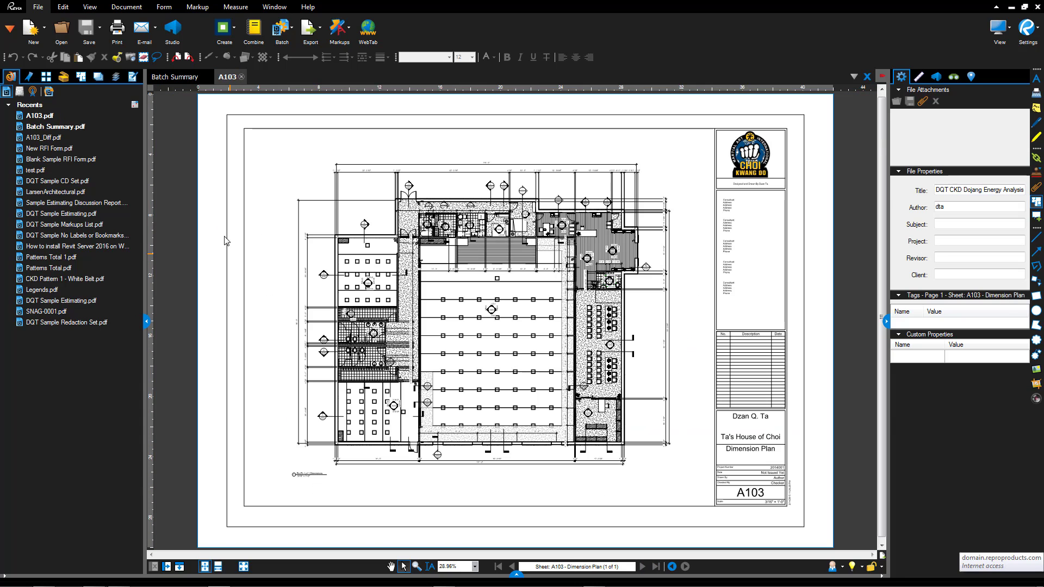
click(179, 78)
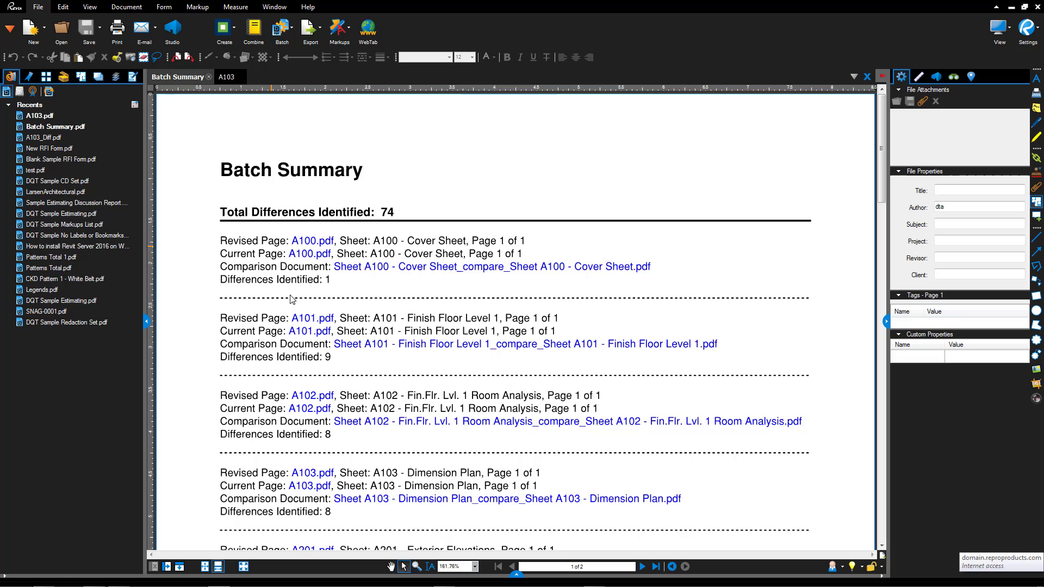
click(320, 478)
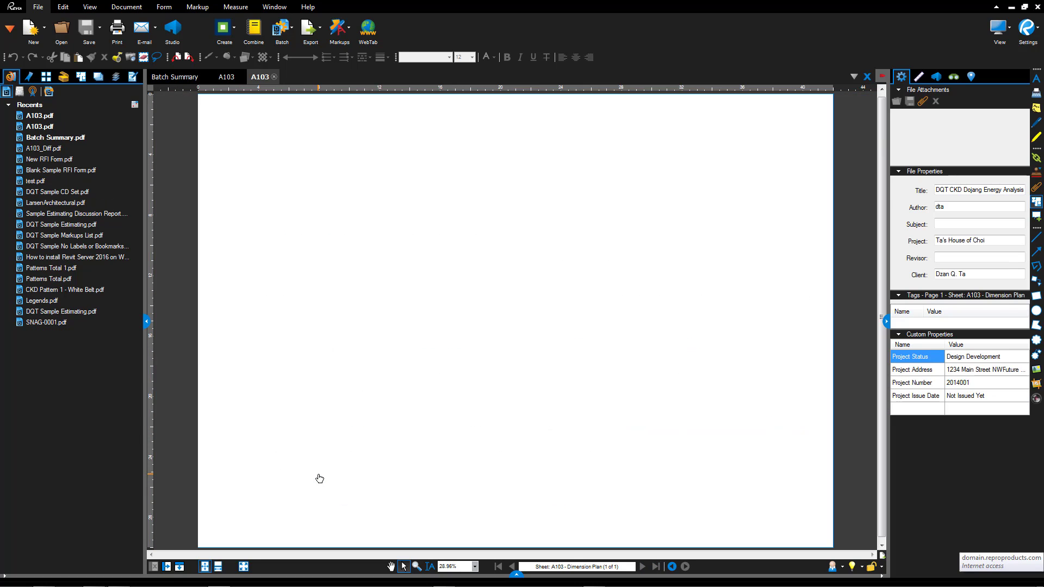
click(184, 80)
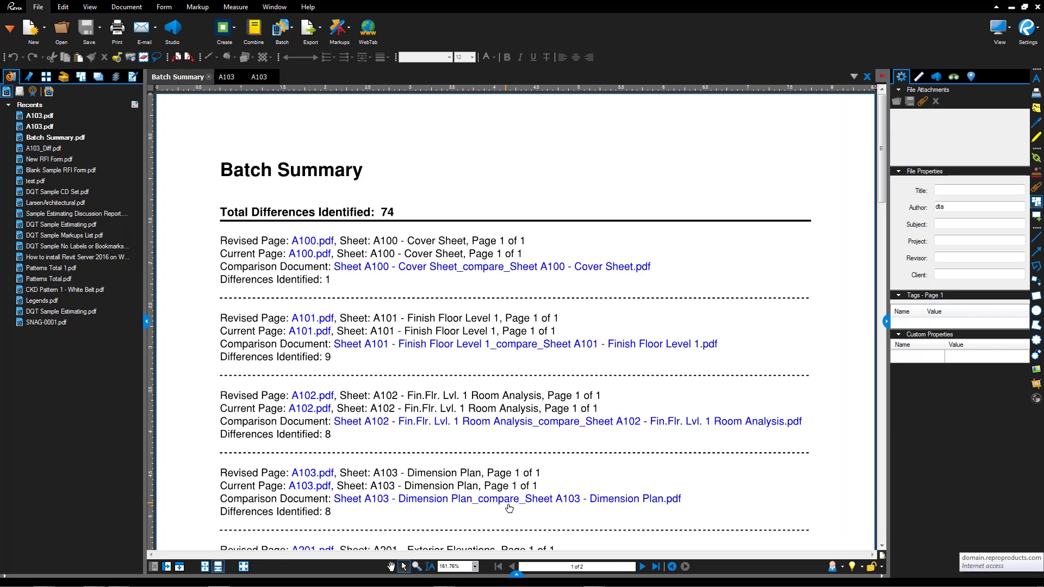
click(601, 505)
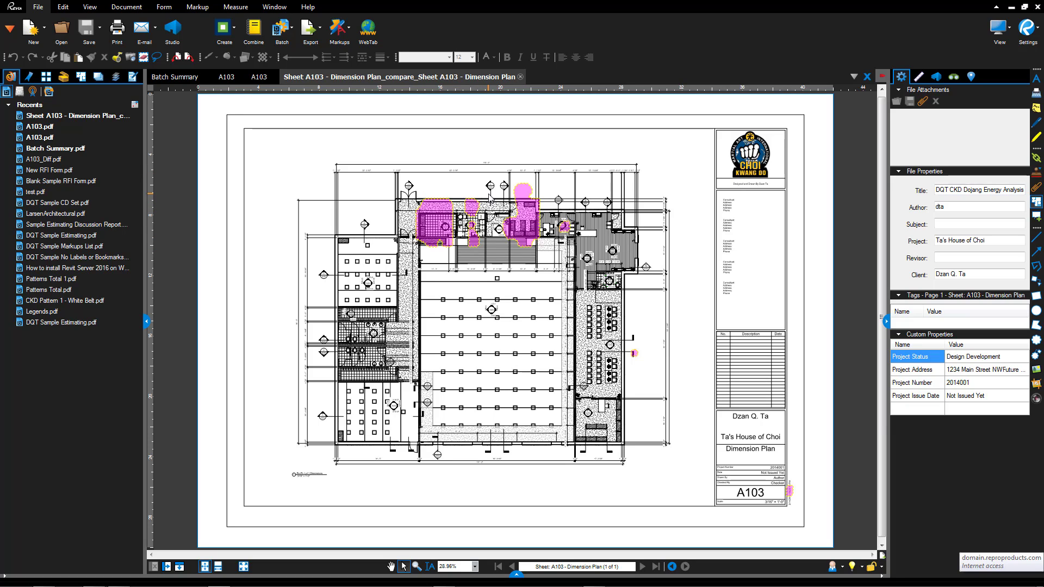
Close the A103 comparison document, the Batch Summary report, and both A103 sheets
click(521, 79)
click(209, 77)
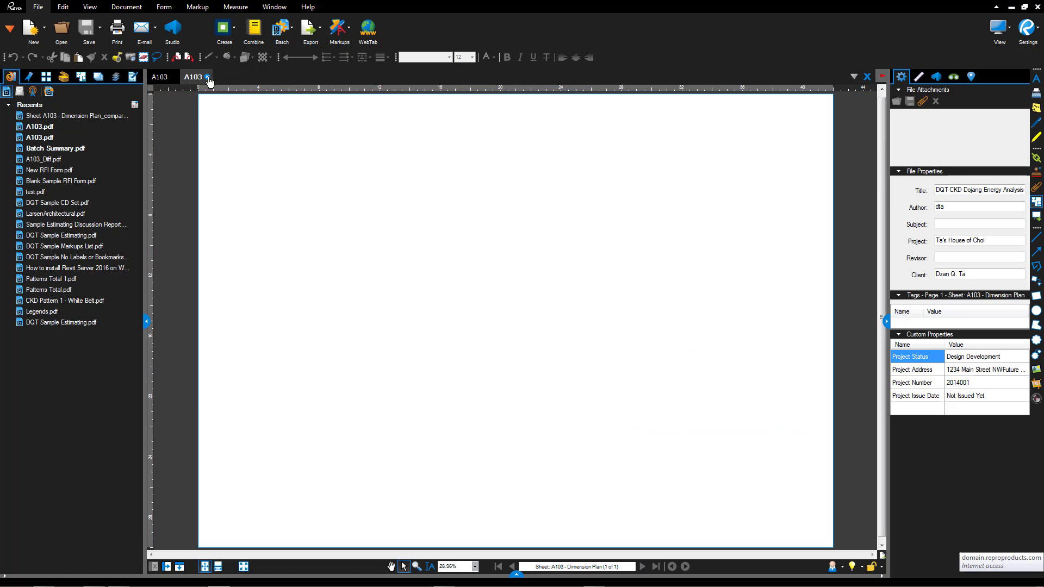
click(208, 76)
click(174, 78)
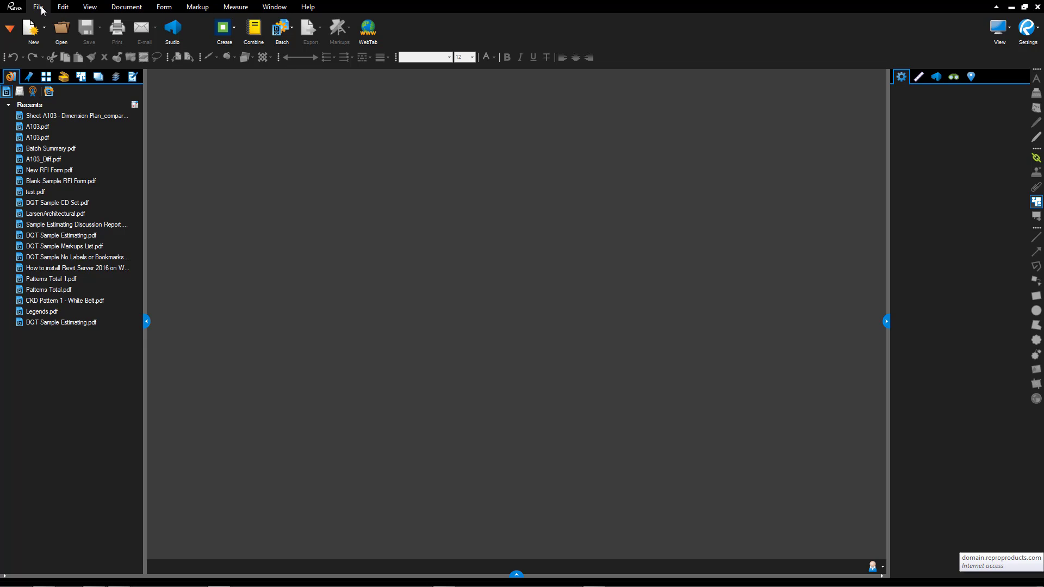
Start a batch Overlay Pages and add all PDFs from the Original Set folder as current pages
click(289, 28)
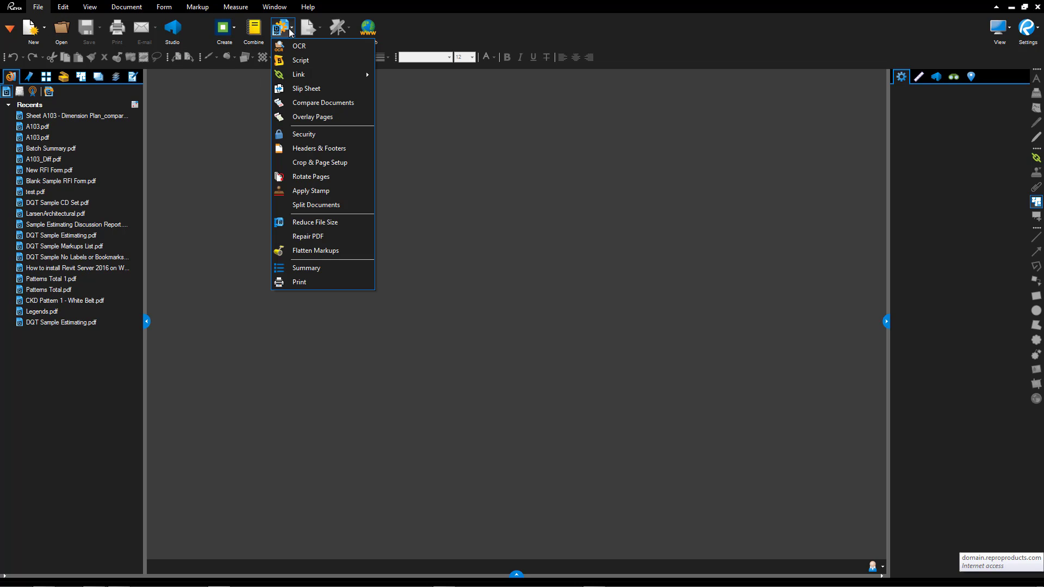
click(334, 117)
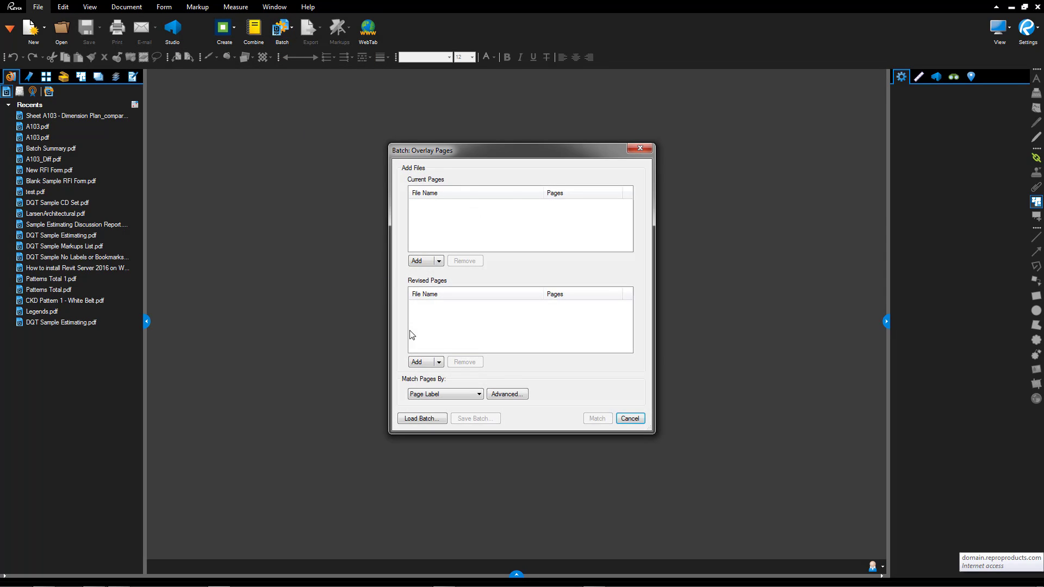
click(438, 262)
click(440, 272)
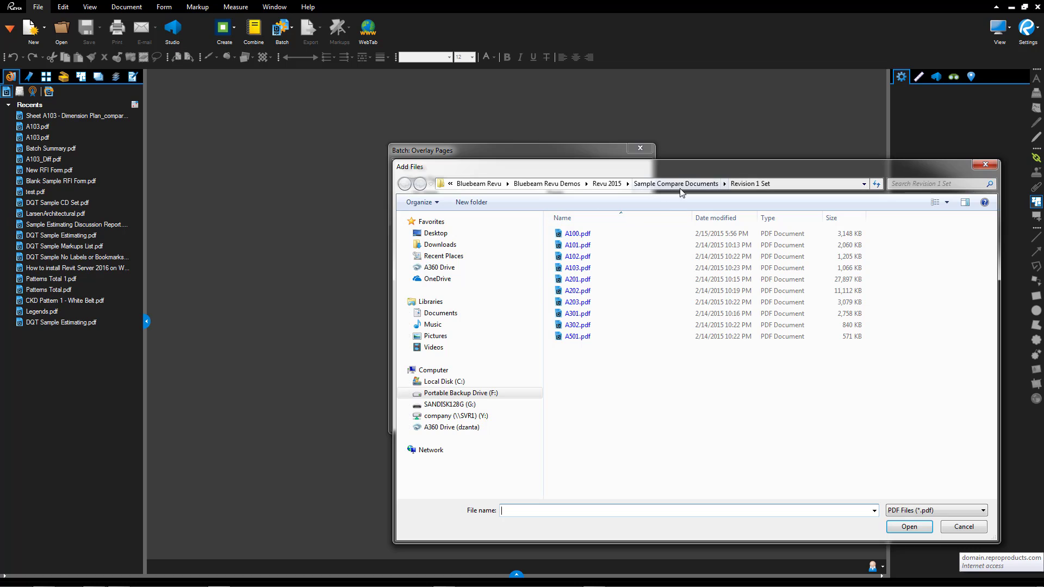
click(664, 185)
double_click(598, 234)
drag(618, 382, 566, 228)
click(904, 526)
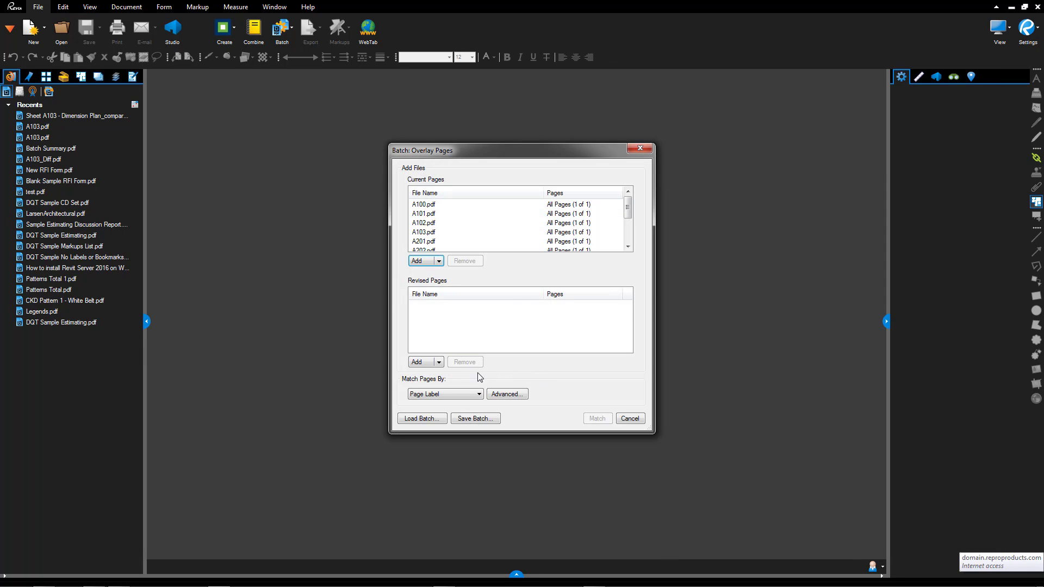
Add the entire Revision 1 Set folder as the revised pages of the batch overlay
click(439, 363)
click(435, 398)
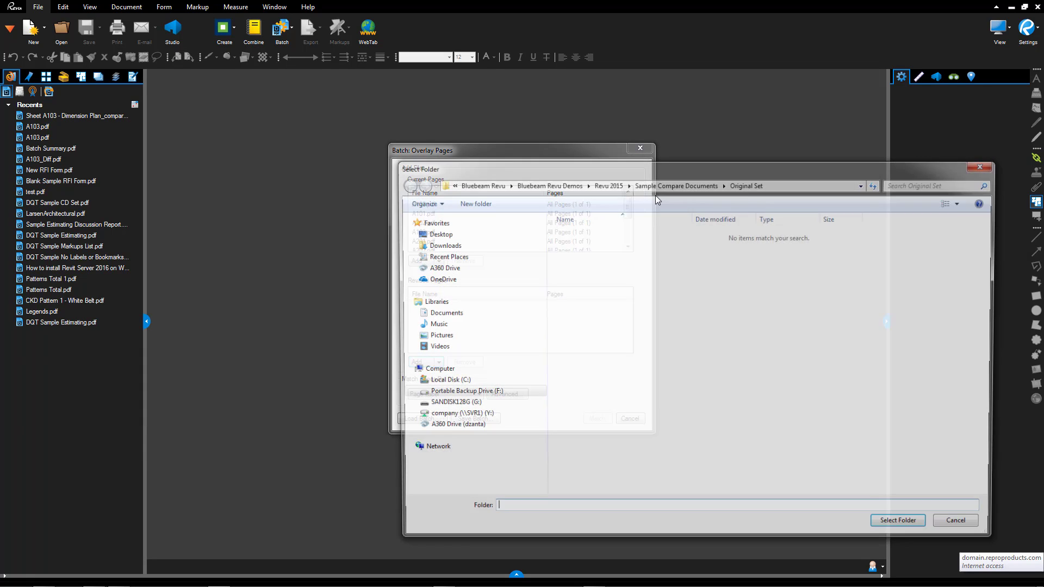
click(665, 187)
click(585, 244)
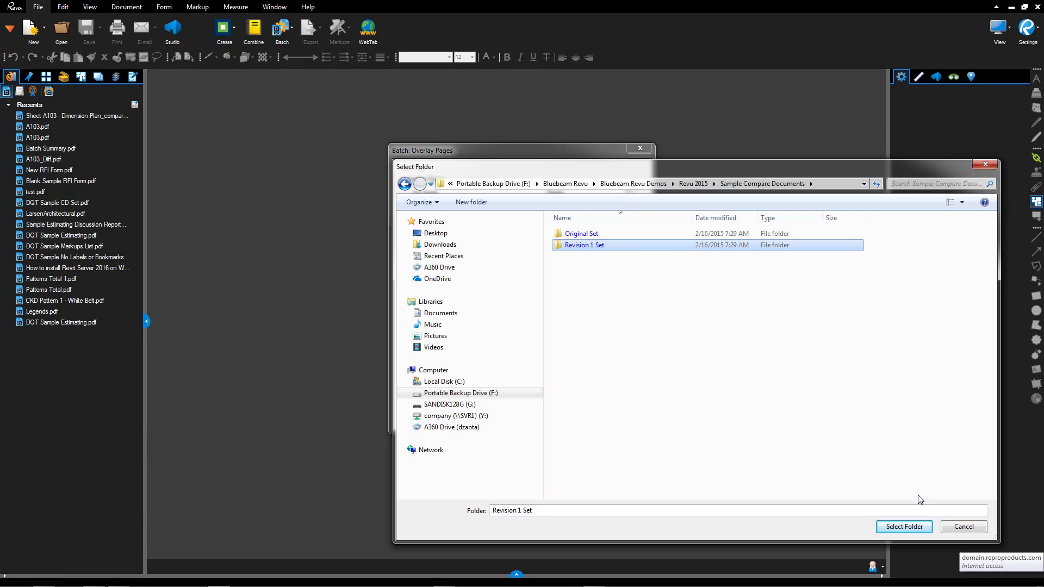
click(923, 528)
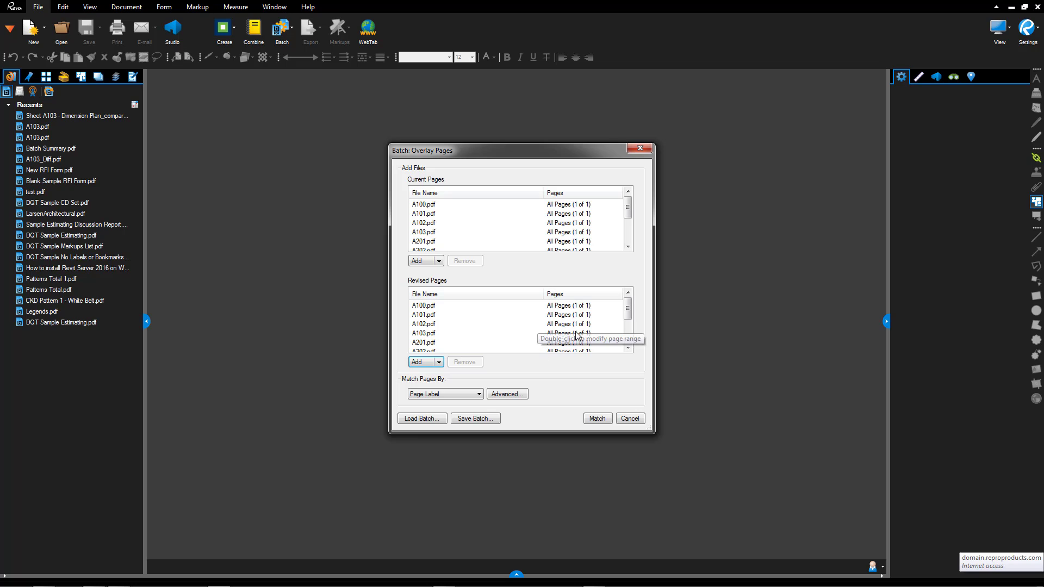
Match the pages by page label, run the batch overlay to C:\Temp, and create its PDF summary report
click(597, 418)
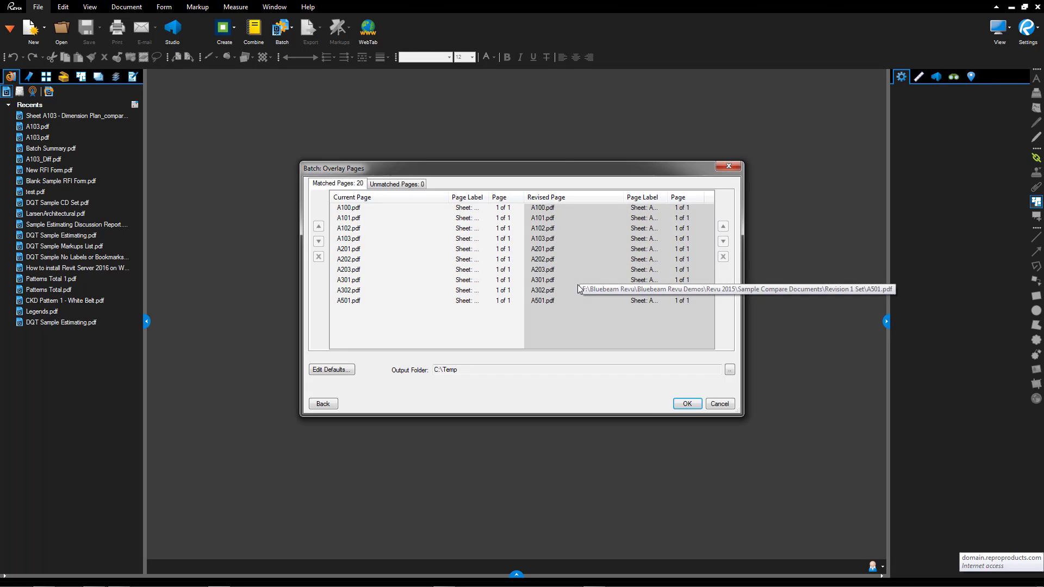
key(Return)
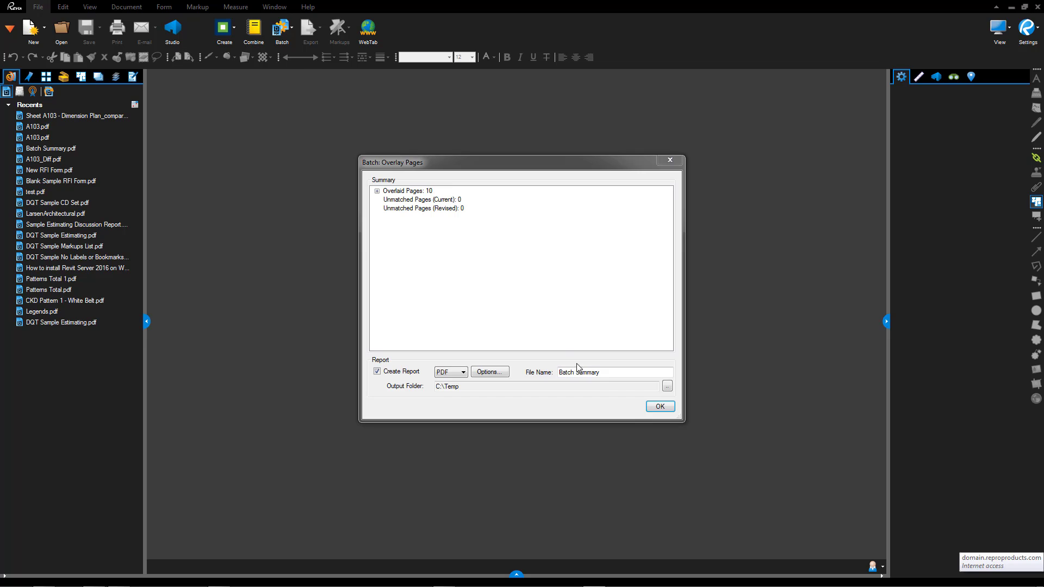
click(658, 408)
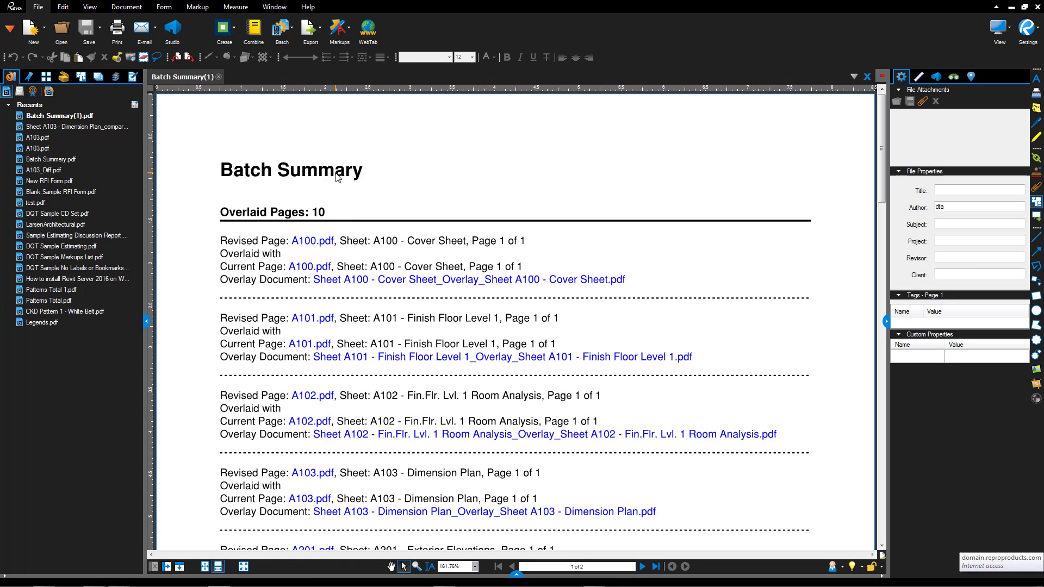
Open the current and revised A103 sheets from the overlay summary's links, returning to the summary after each
click(324, 476)
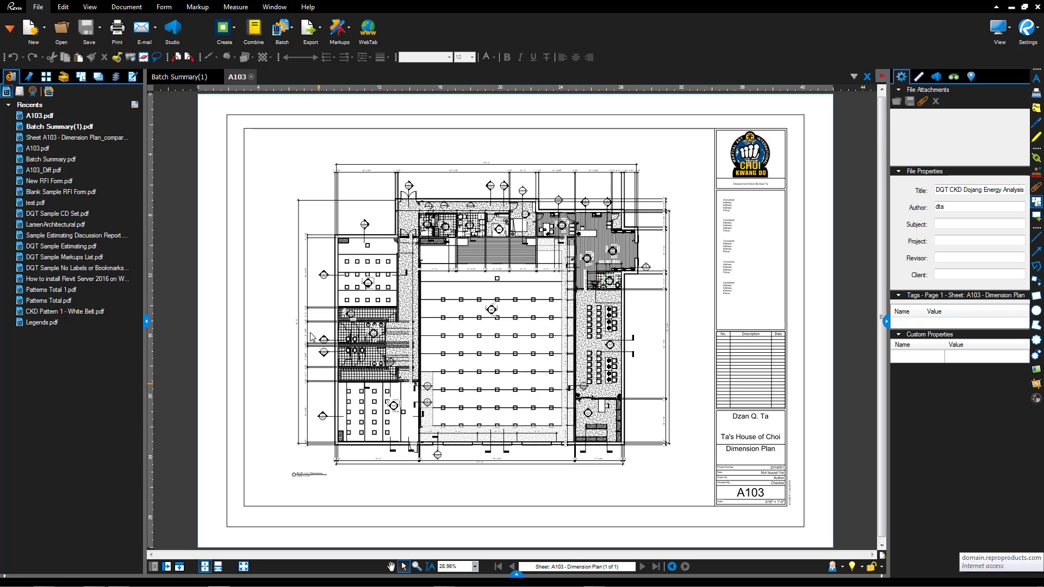
click(183, 79)
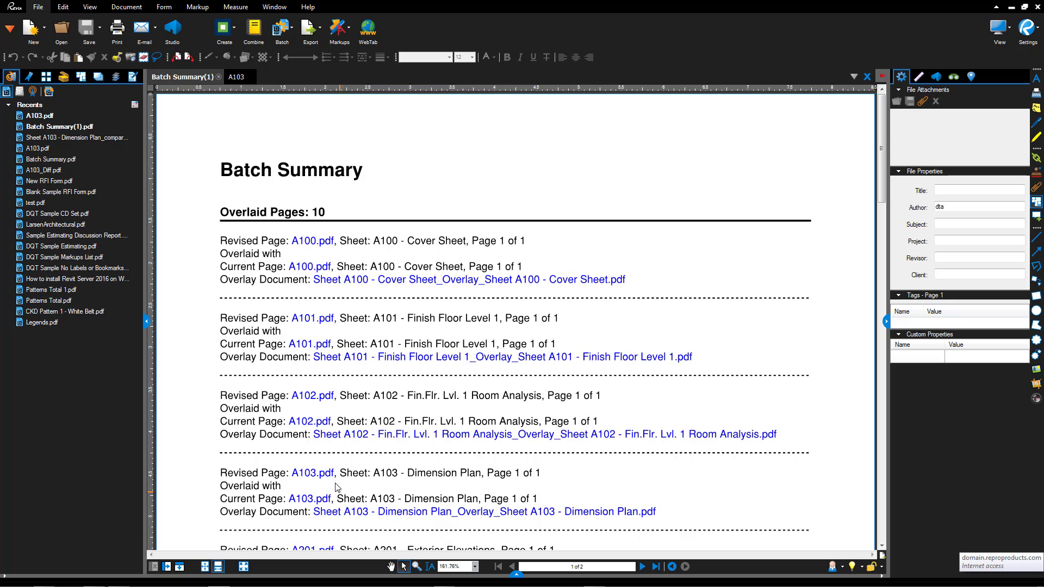
click(321, 472)
click(197, 78)
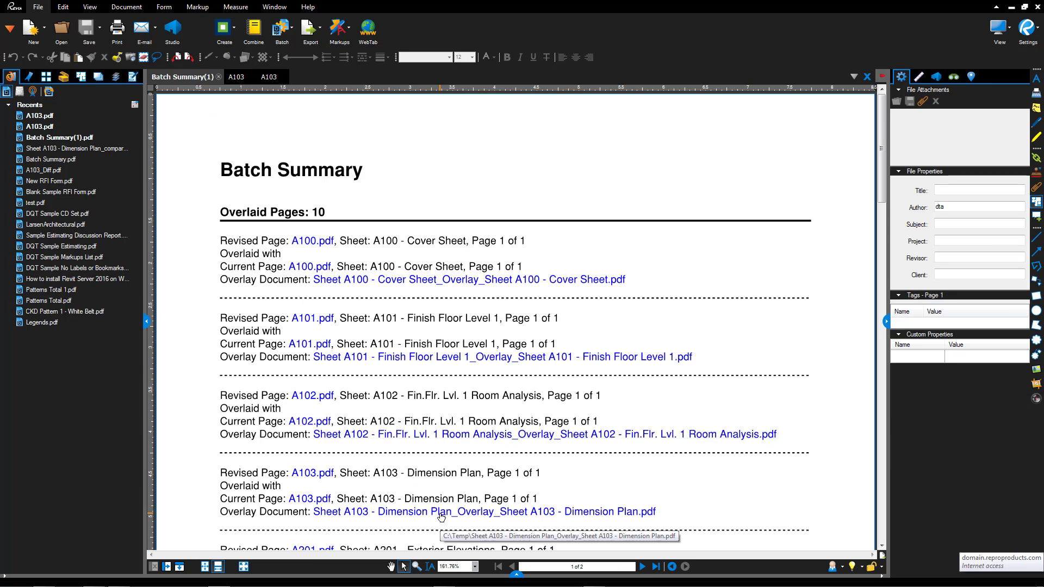
Open the A103 Dimension Plan overlay document and examine the red and green differences around the upper rooms
click(440, 517)
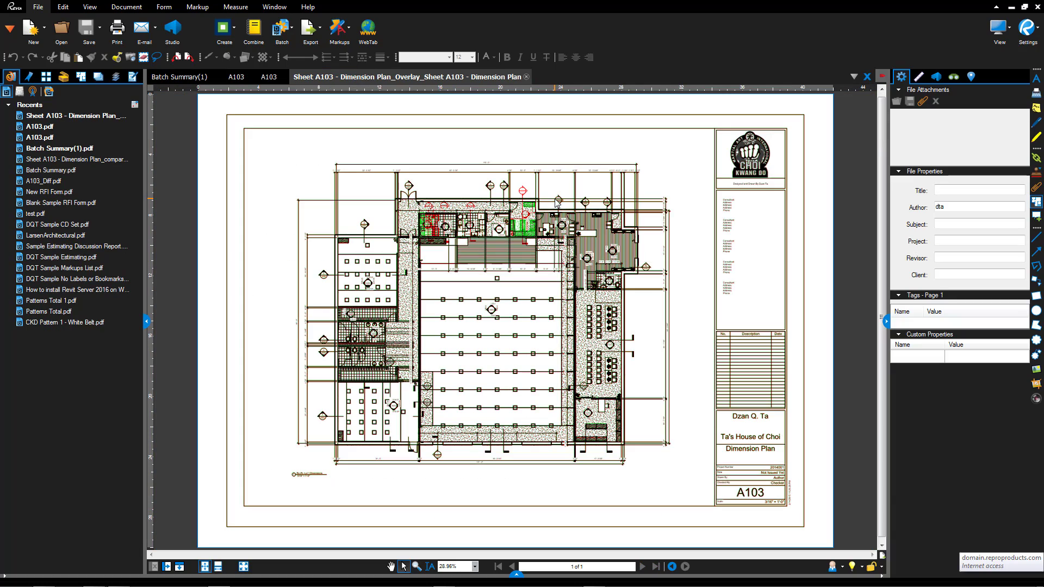
scroll(448, 200, up, 3)
scroll(448, 200, up, 2)
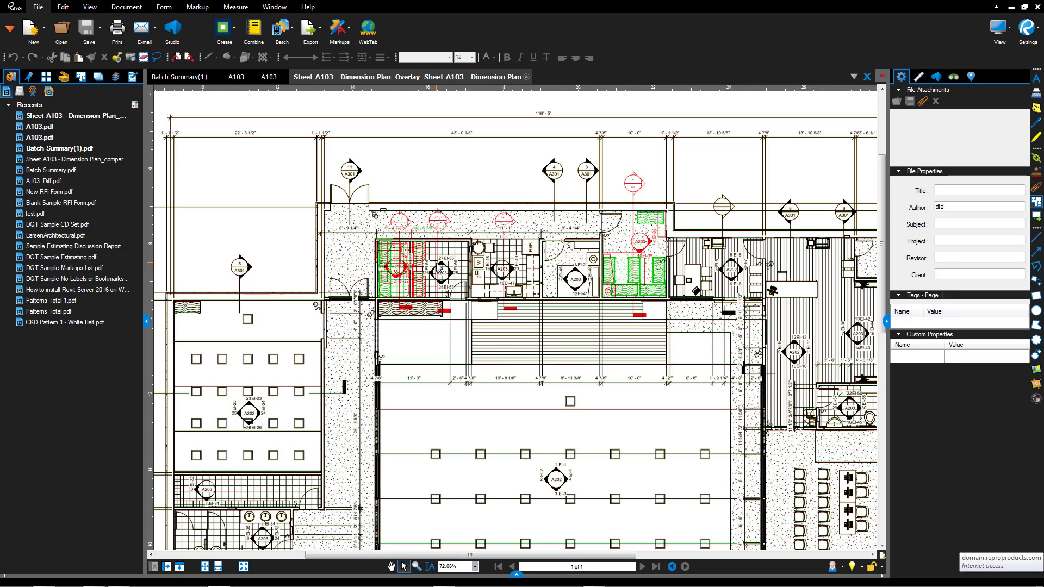
scroll(435, 266, down, 5)
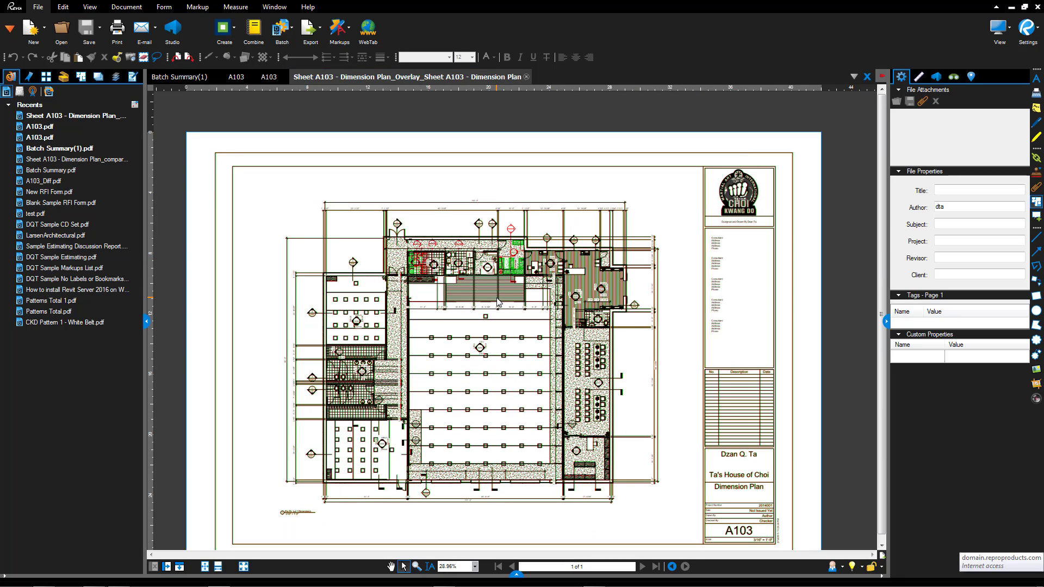
scroll(497, 300, down, 1)
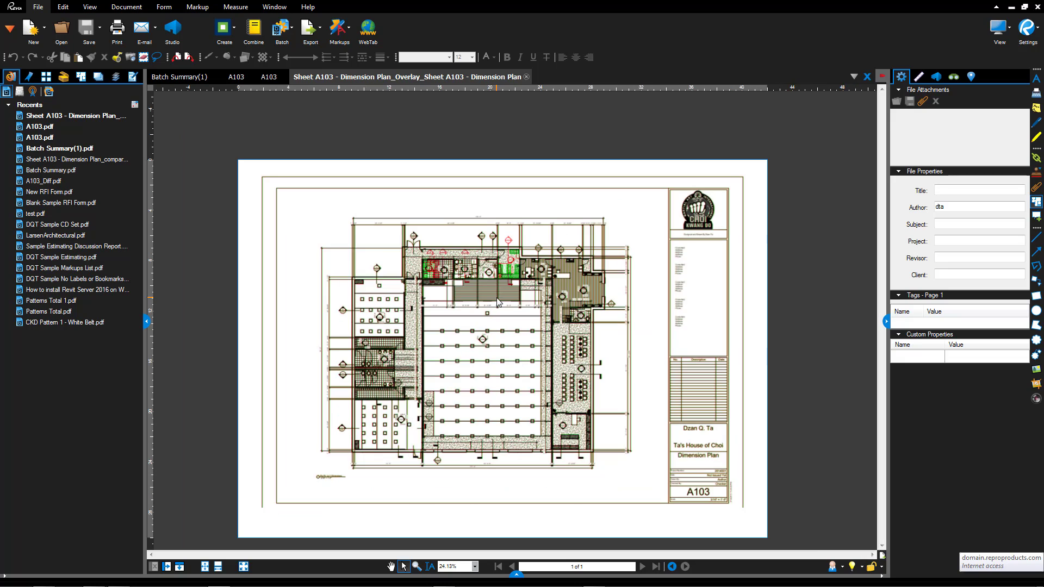